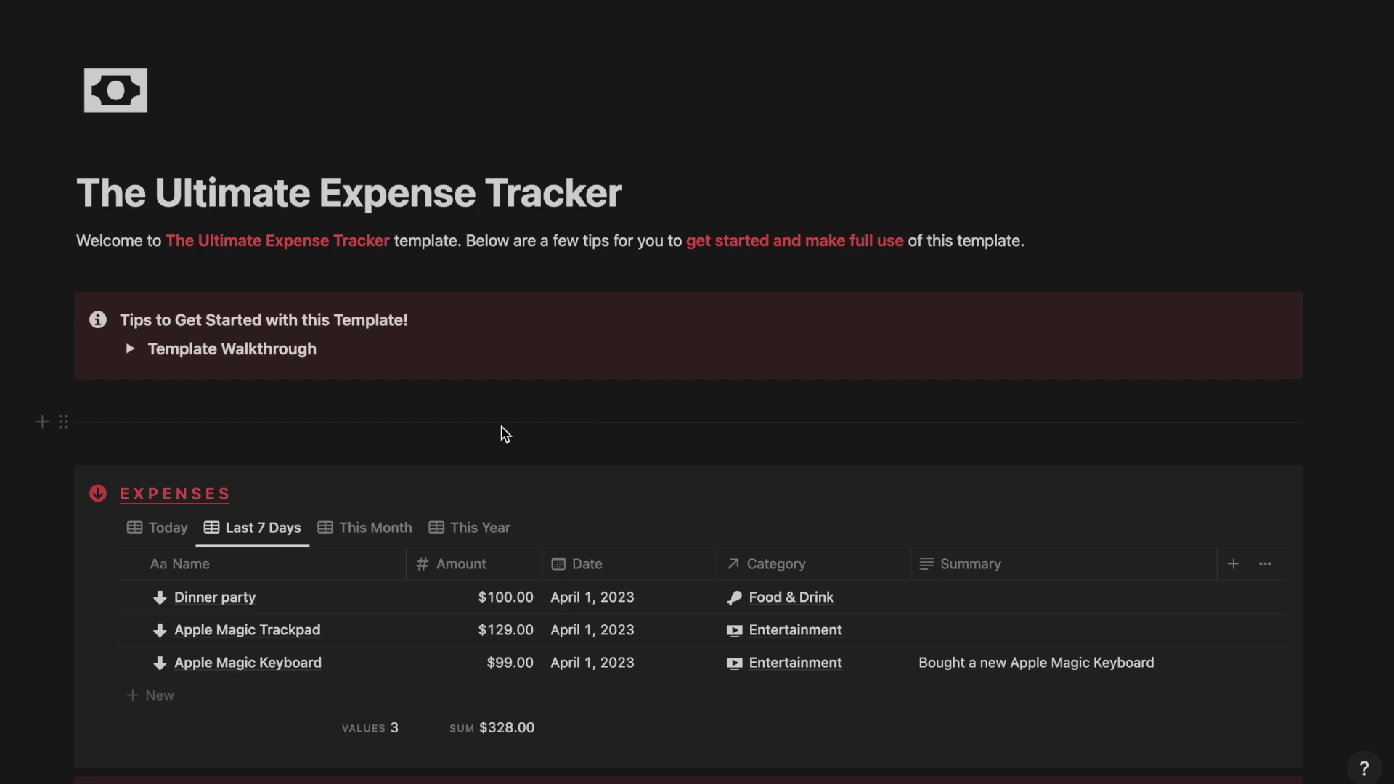
# Cycle the Expenses table through Today, Last 7 Days, This Month and This Year views, ending on Today
pyautogui.scroll(-3, 582, 371)
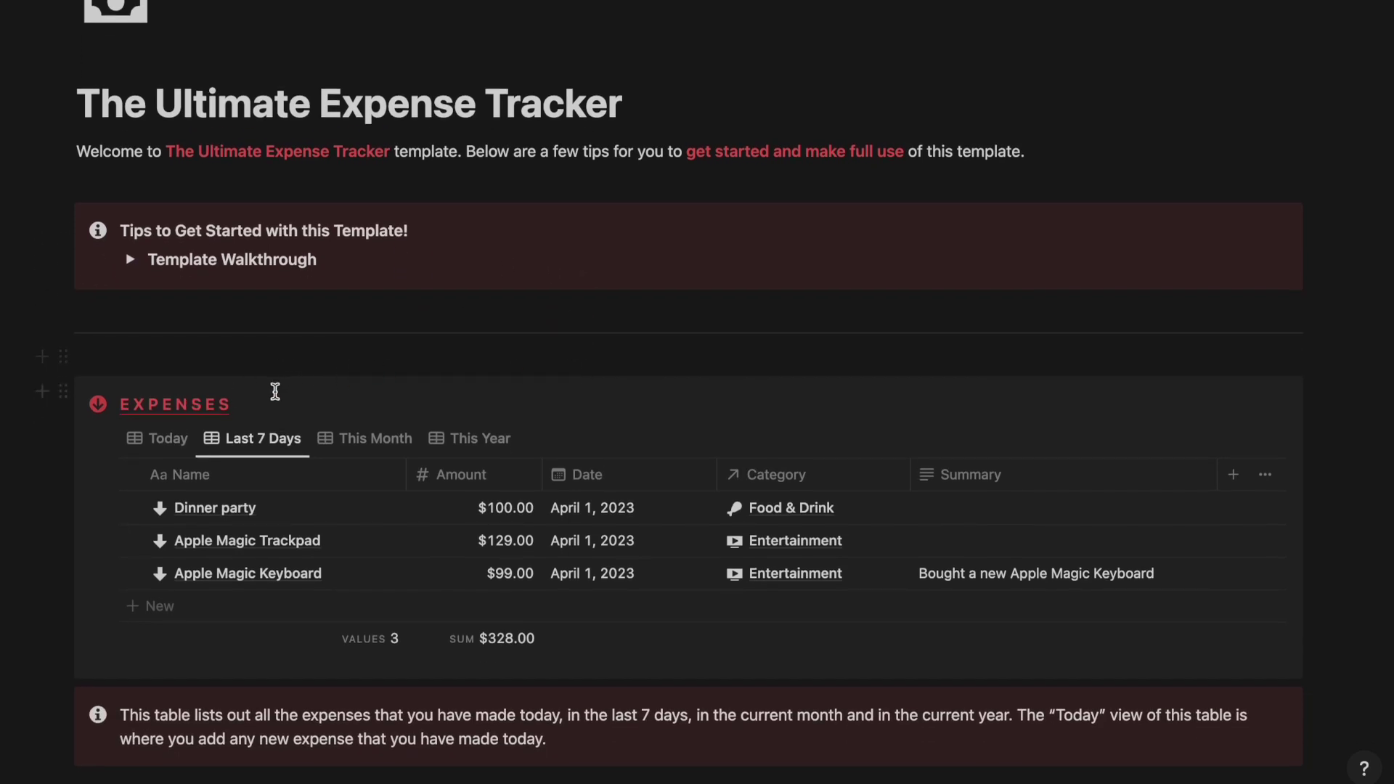
pyautogui.click(172, 439)
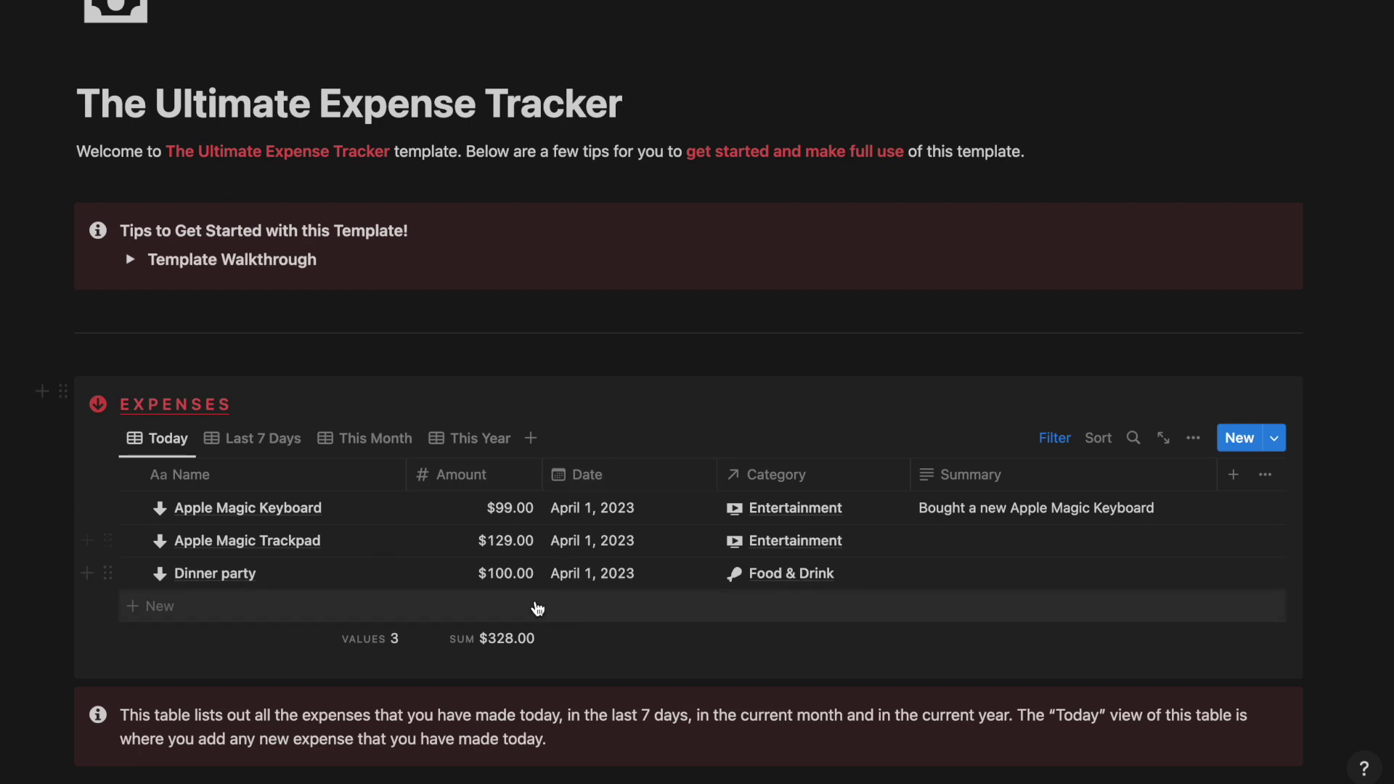
pyautogui.click(293, 451)
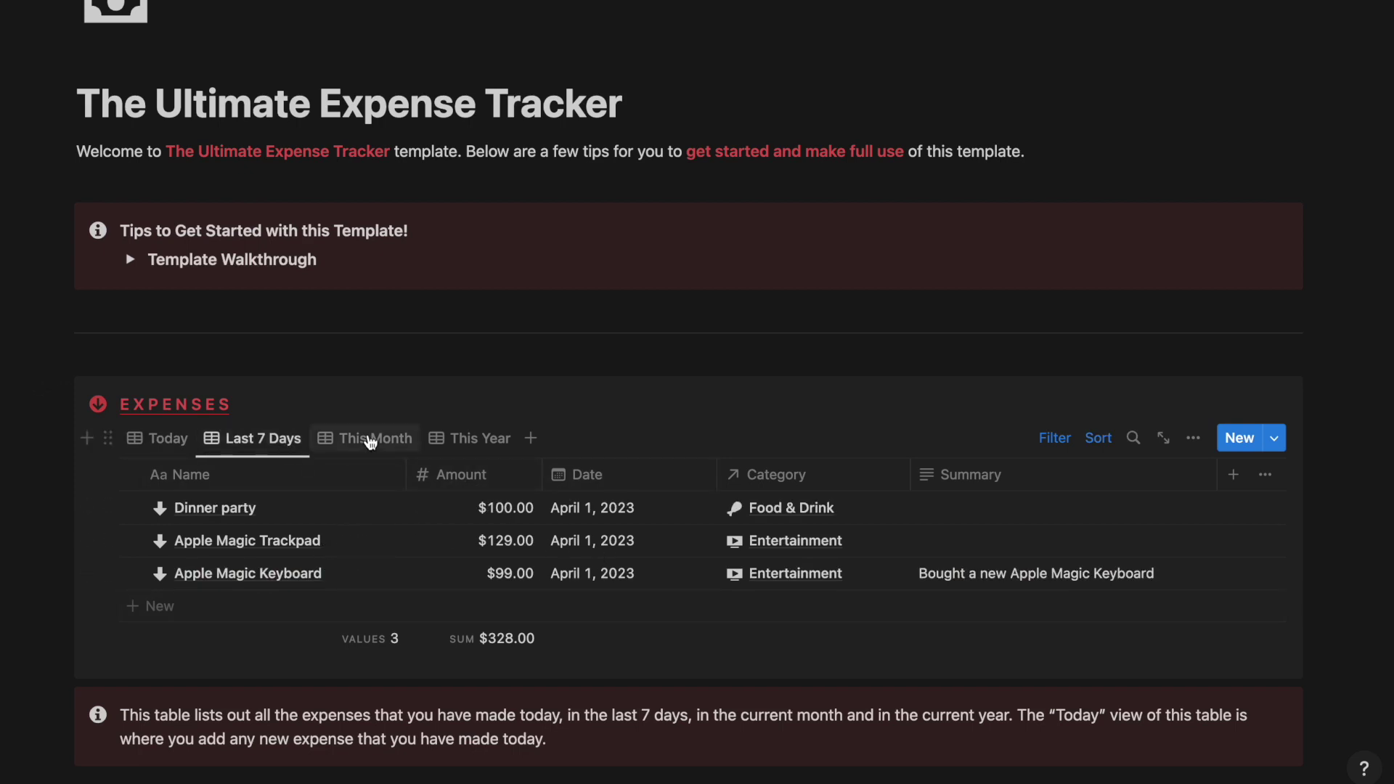
pyautogui.click(369, 440)
pyautogui.moveTo(627, 483); pyautogui.dragTo(744, 475)
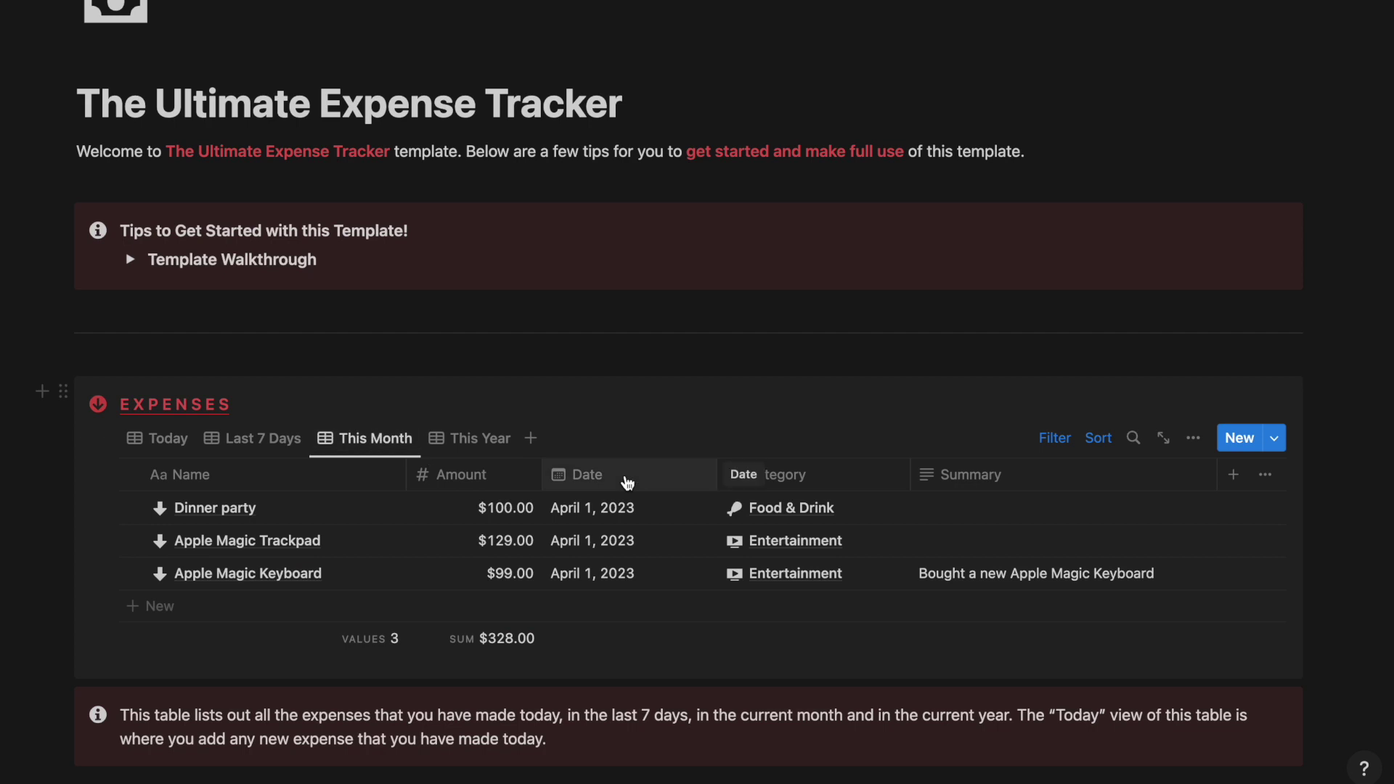
pyautogui.click(483, 439)
pyautogui.scroll(-2, 551, 560)
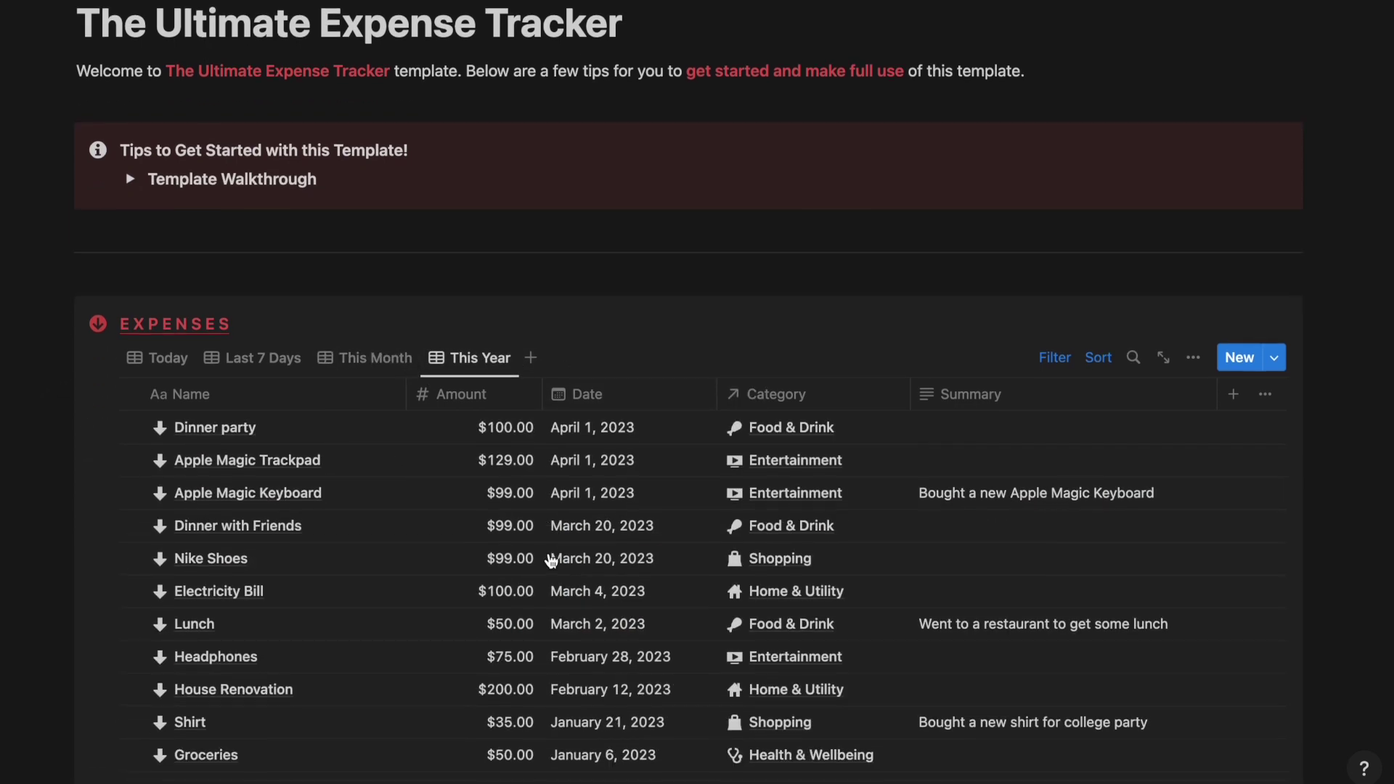
pyautogui.scroll(-2, 646, 508)
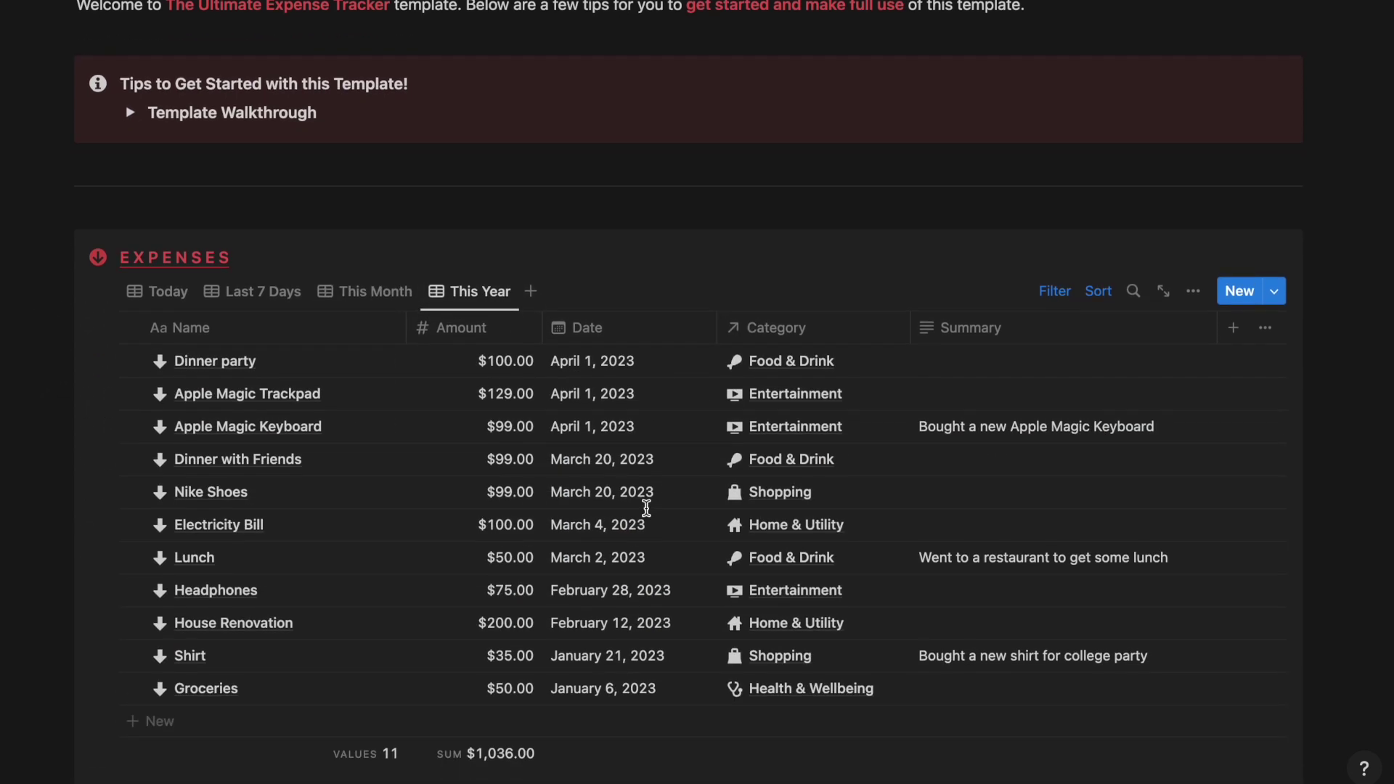
pyautogui.click(171, 296)
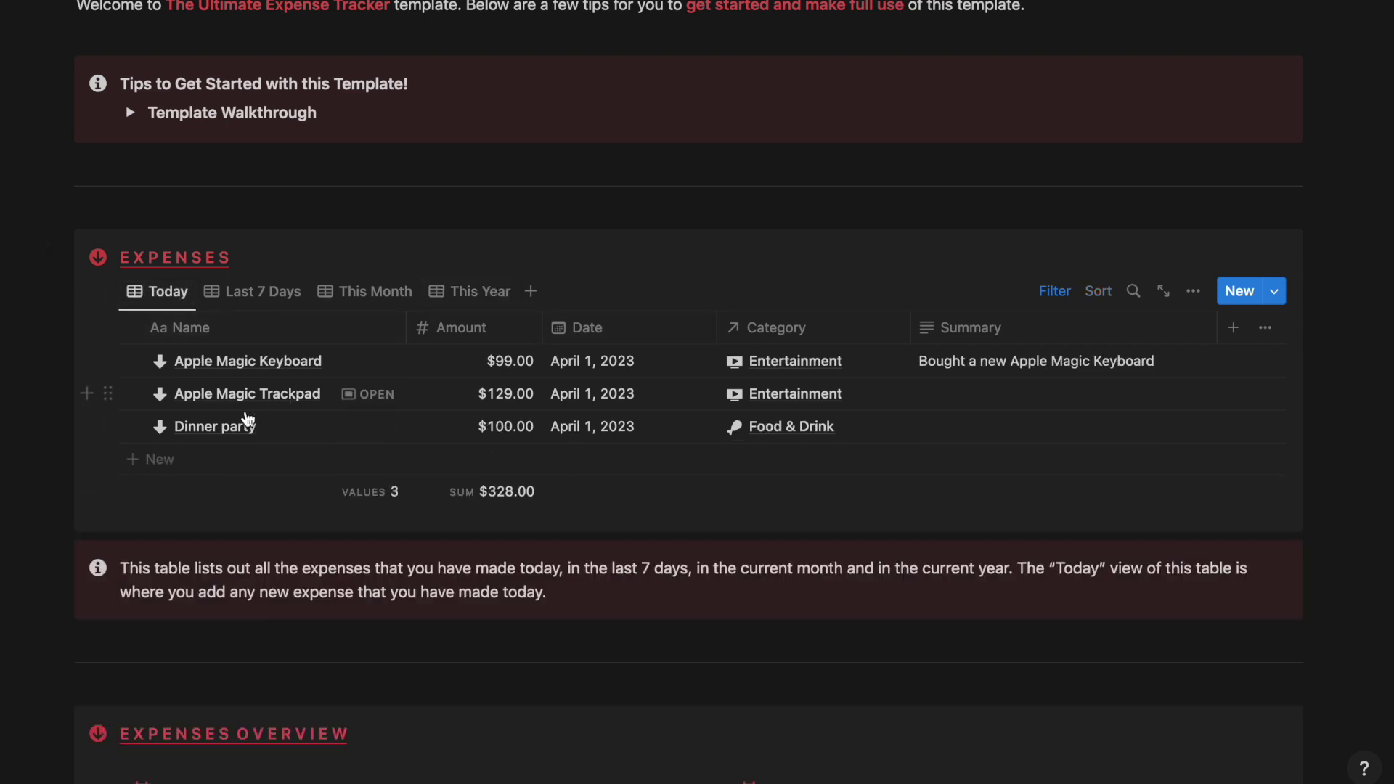
# Add a new expense row and name it 'Nike shoes'
pyautogui.click(168, 459)
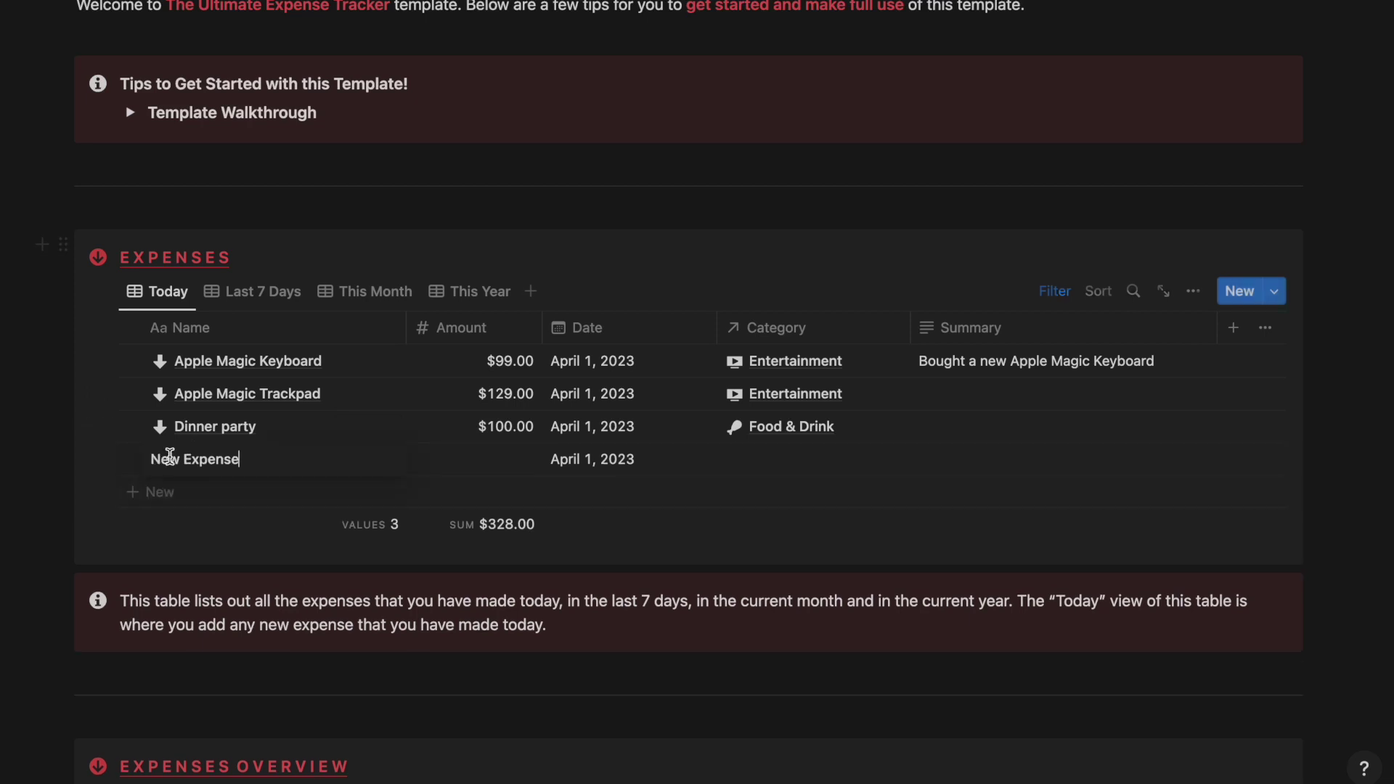
pyautogui.hotkey('ctrl', 'a')
pyautogui.press('BackSpace')
pyautogui.write('Ni')
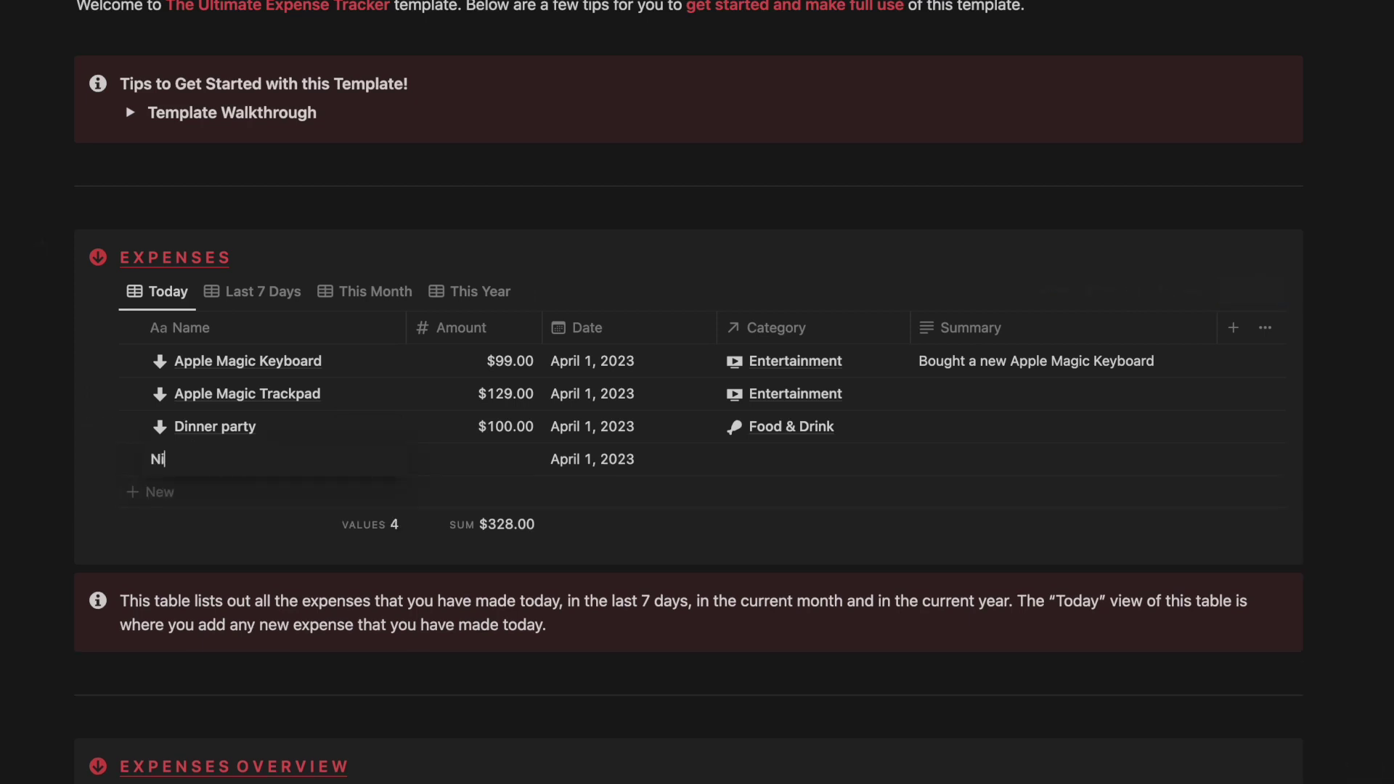
pyautogui.write('ke shoes')
pyautogui.press('Return')
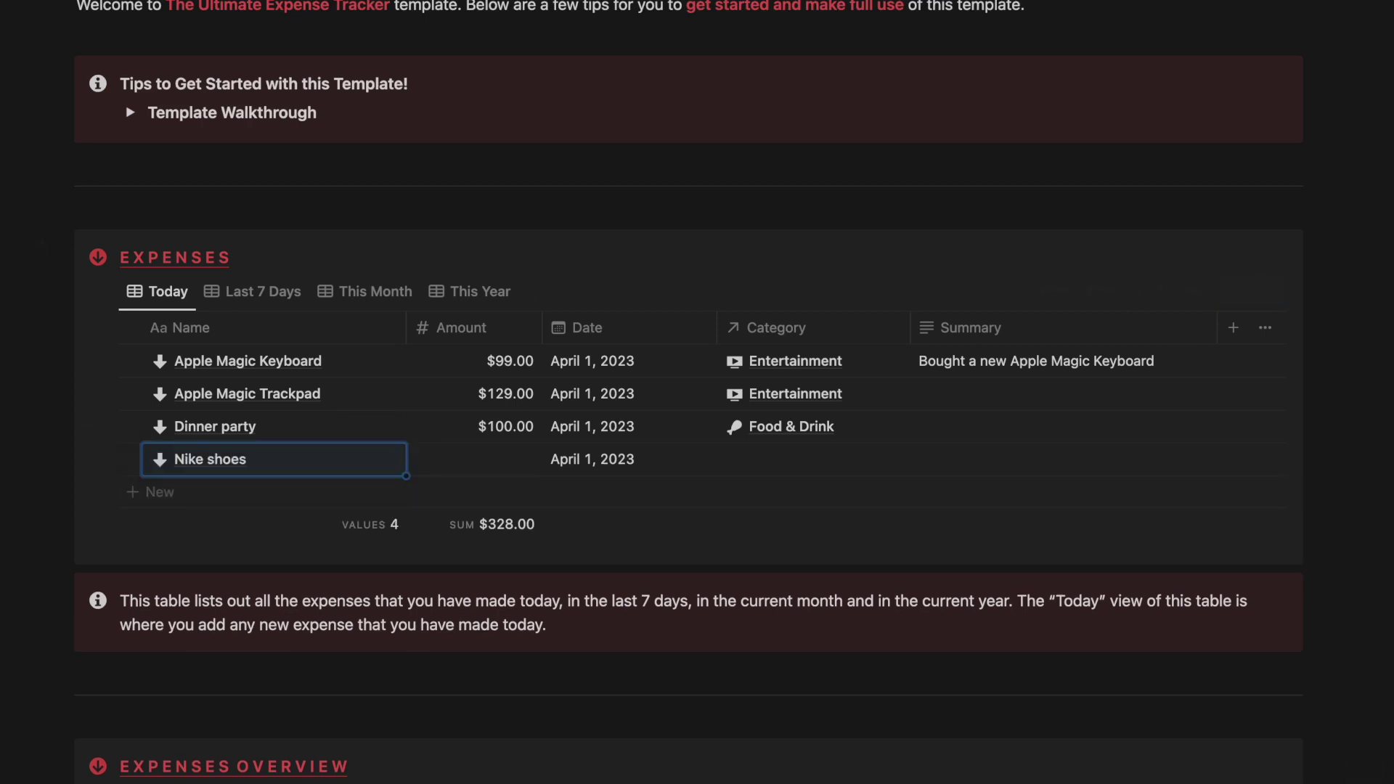
# Give Nike shoes an amount of 100 and the Shopping category
pyautogui.click(484, 475)
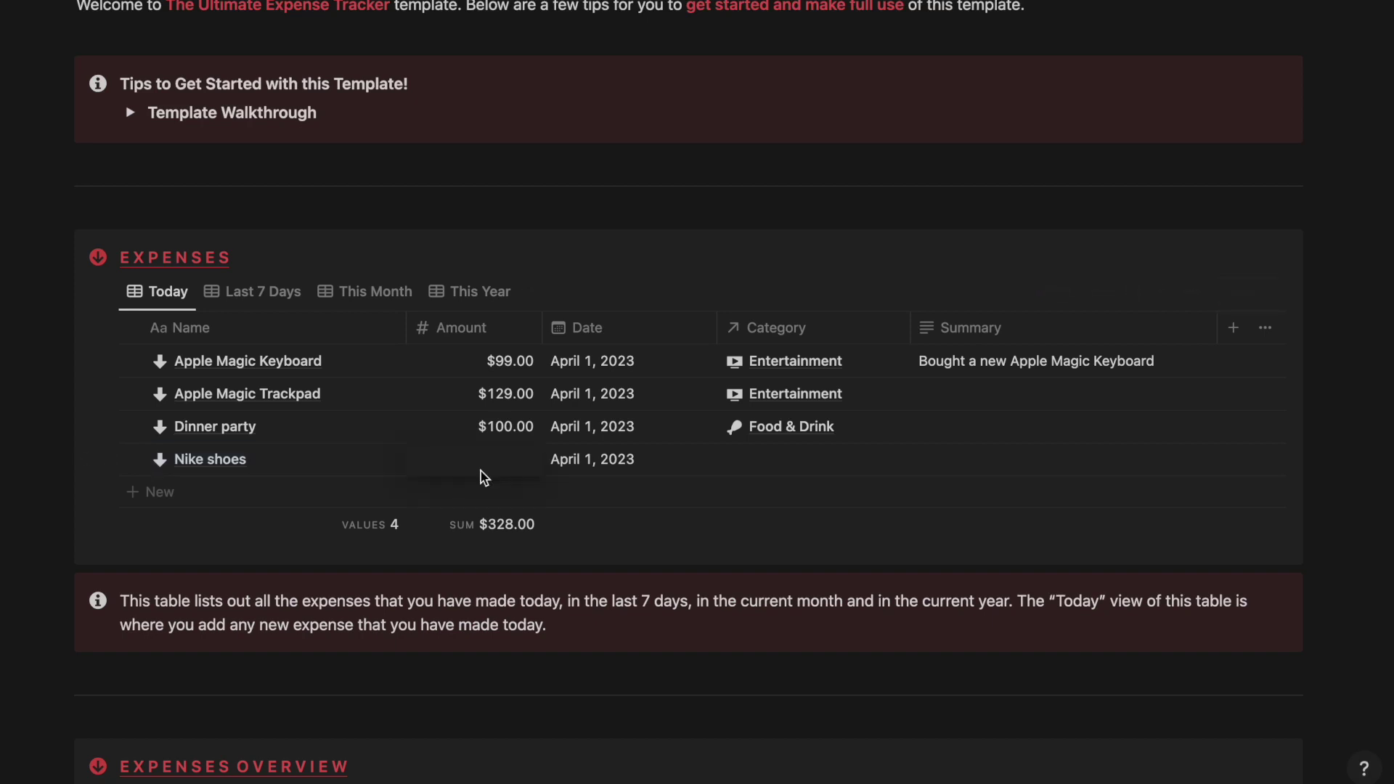
pyautogui.write('100')
pyautogui.press('Return')
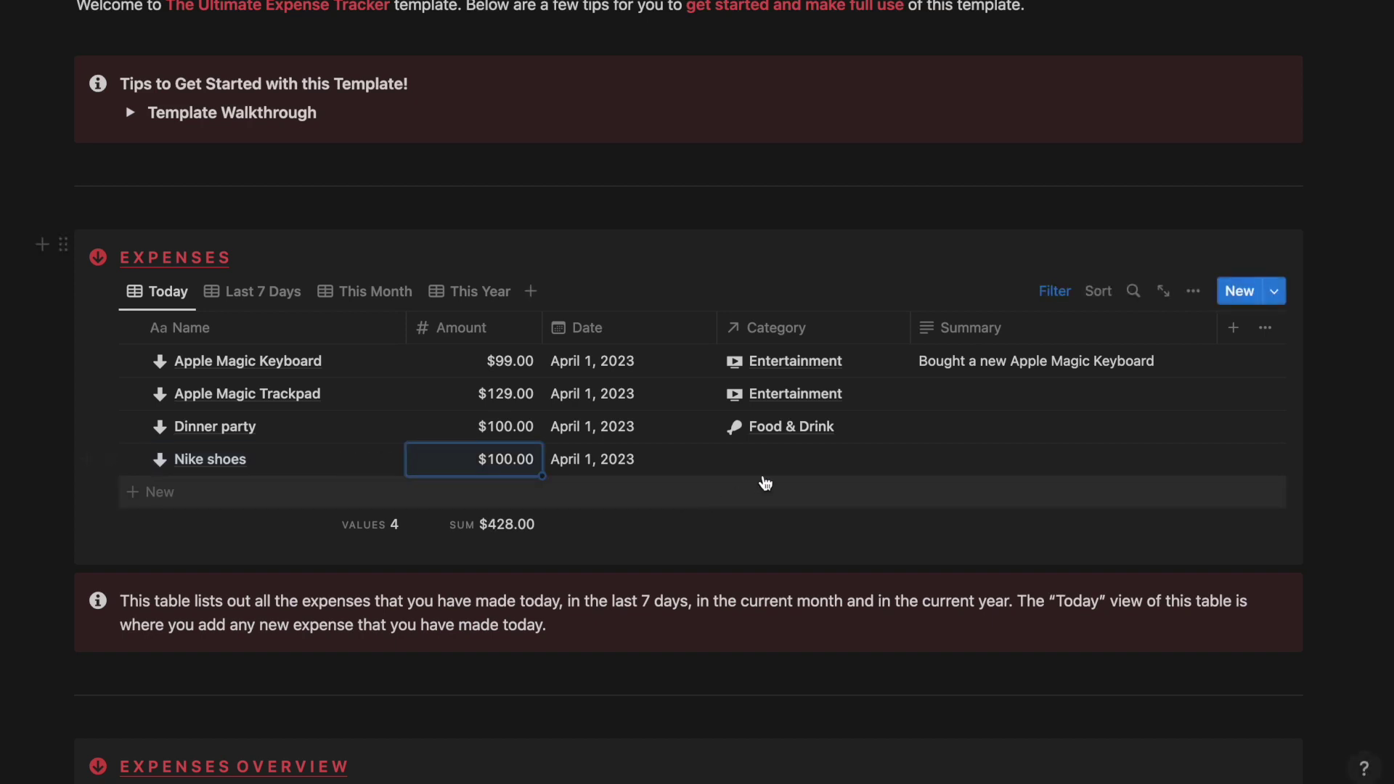
pyautogui.click(788, 461)
pyautogui.write('shopping')
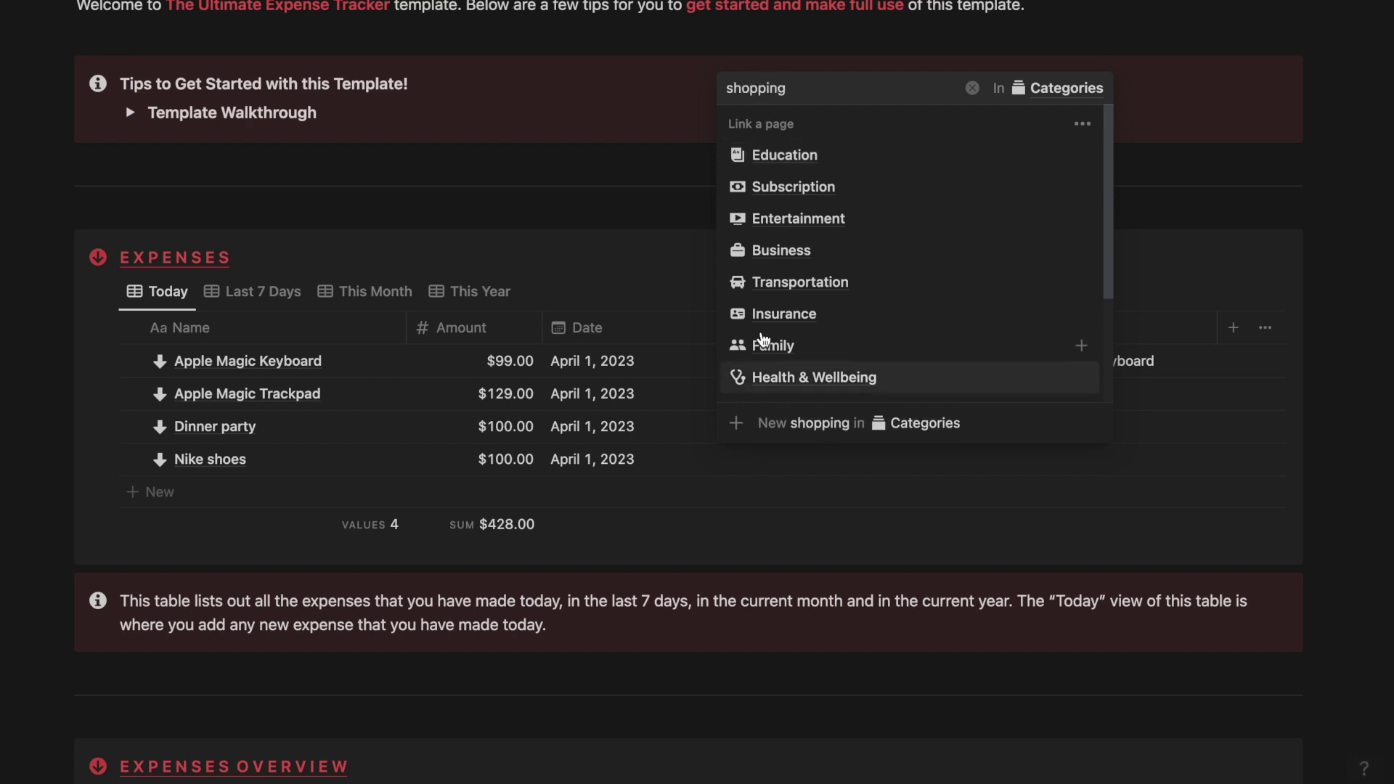
pyautogui.click(810, 380)
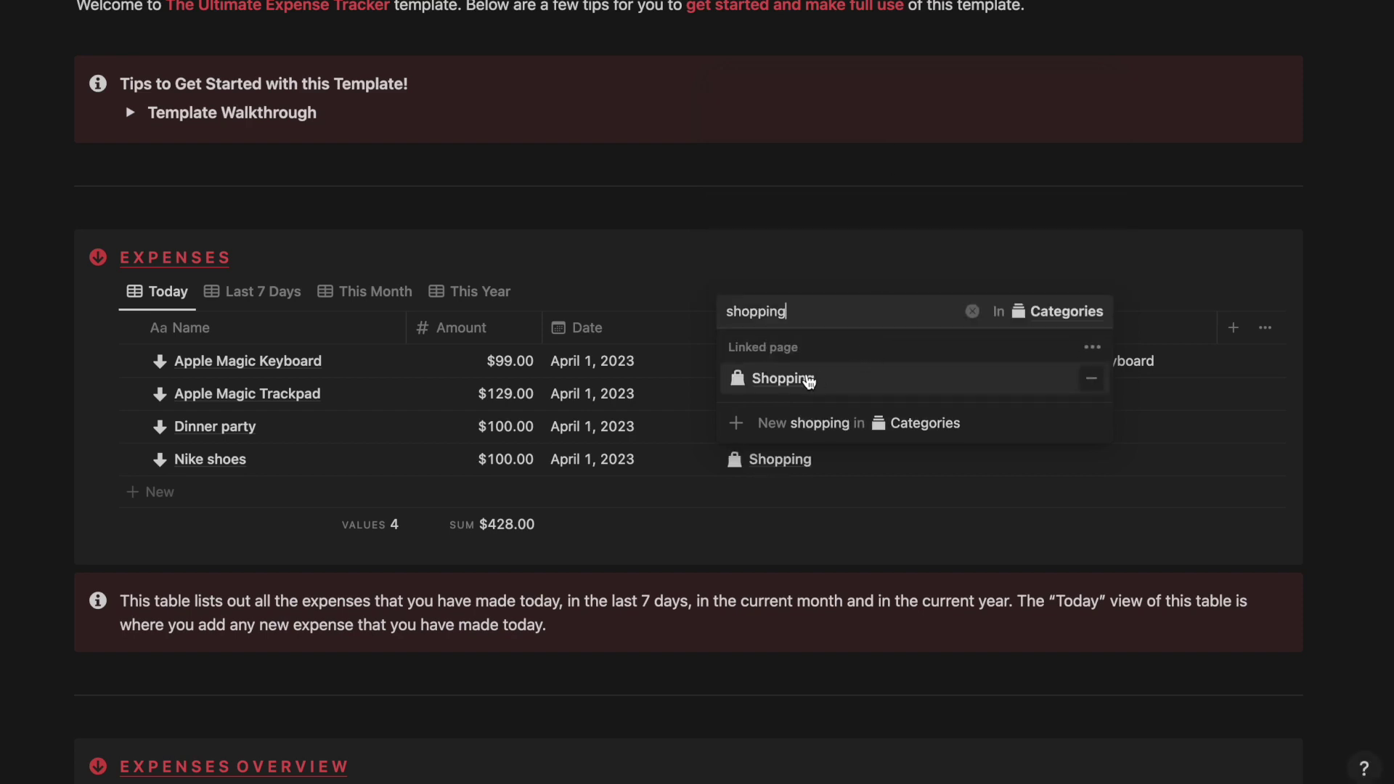
pyautogui.press('Escape')
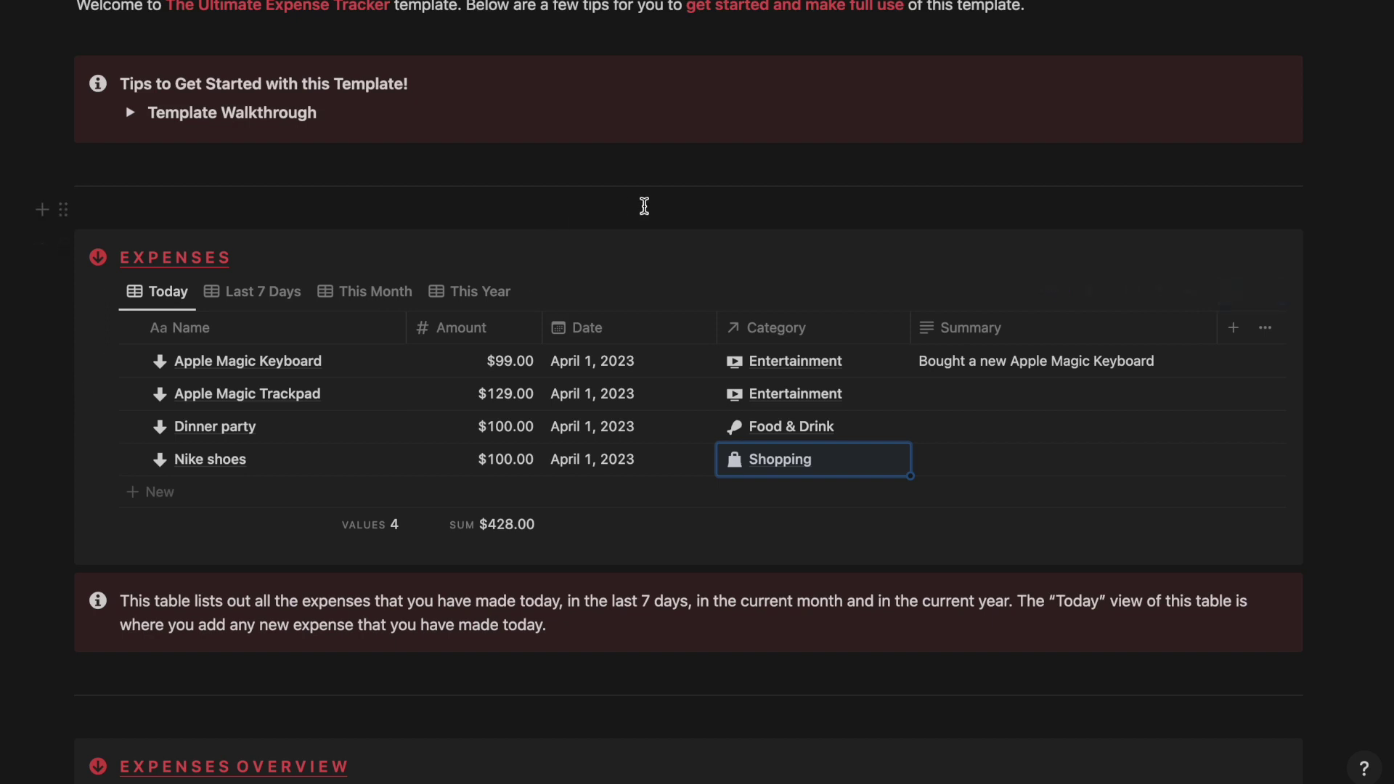
pyautogui.click(644, 207)
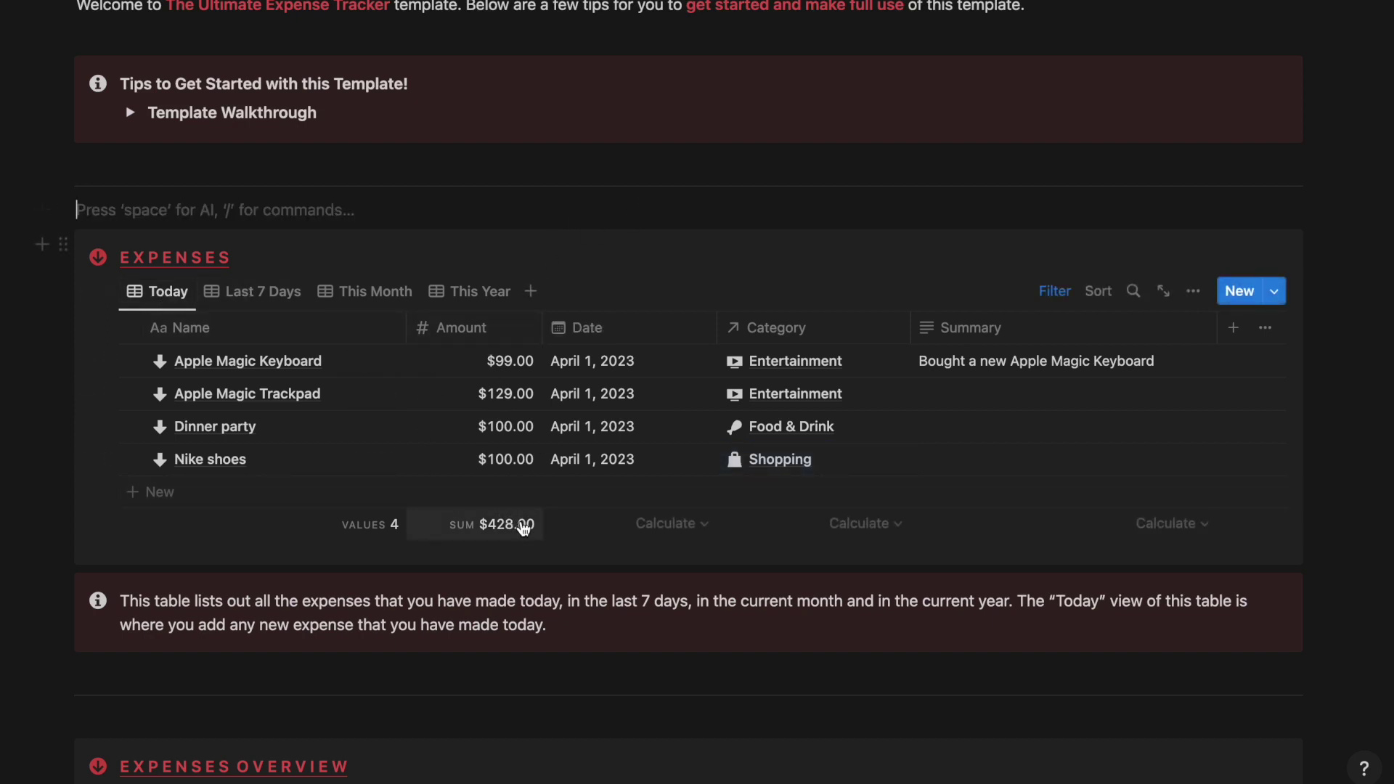
pyautogui.scroll(-5, 581, 528)
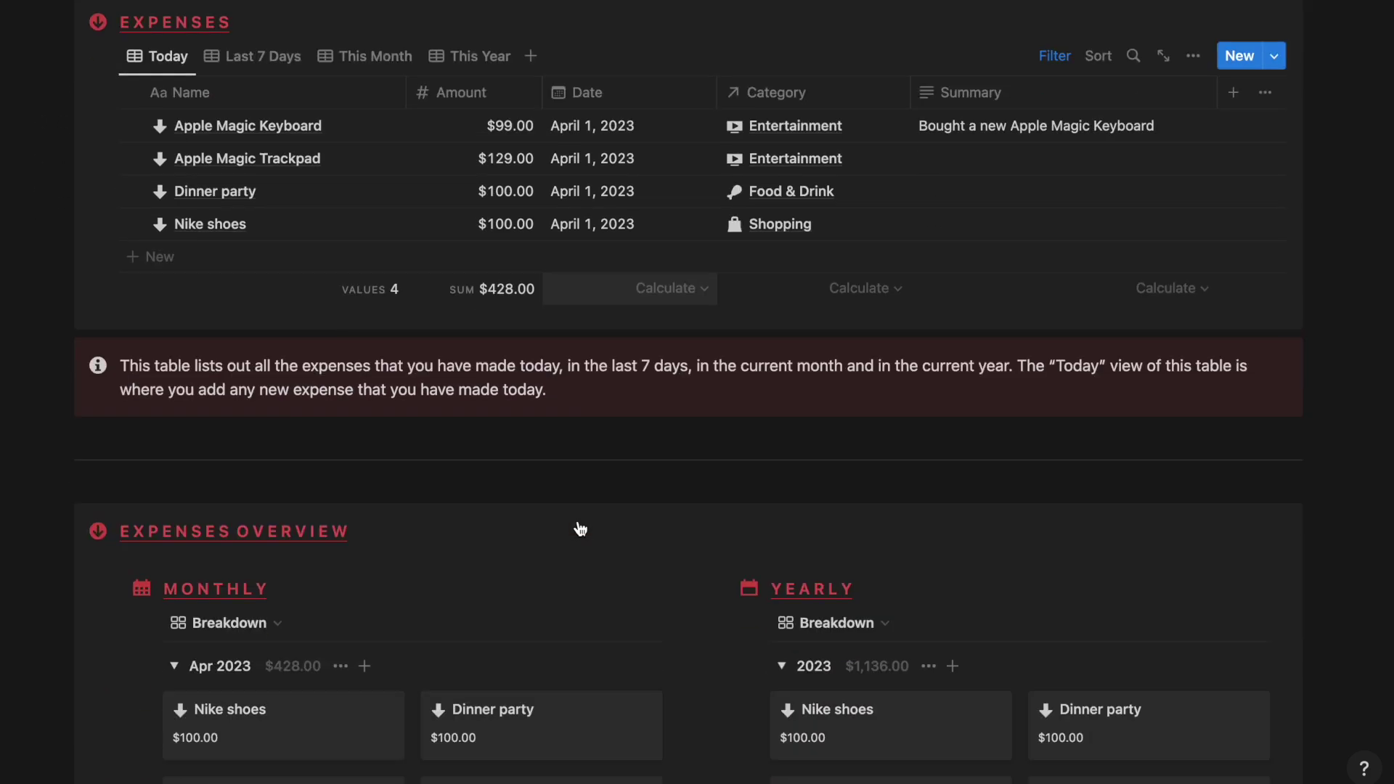
pyautogui.scroll(-2, 448, 445)
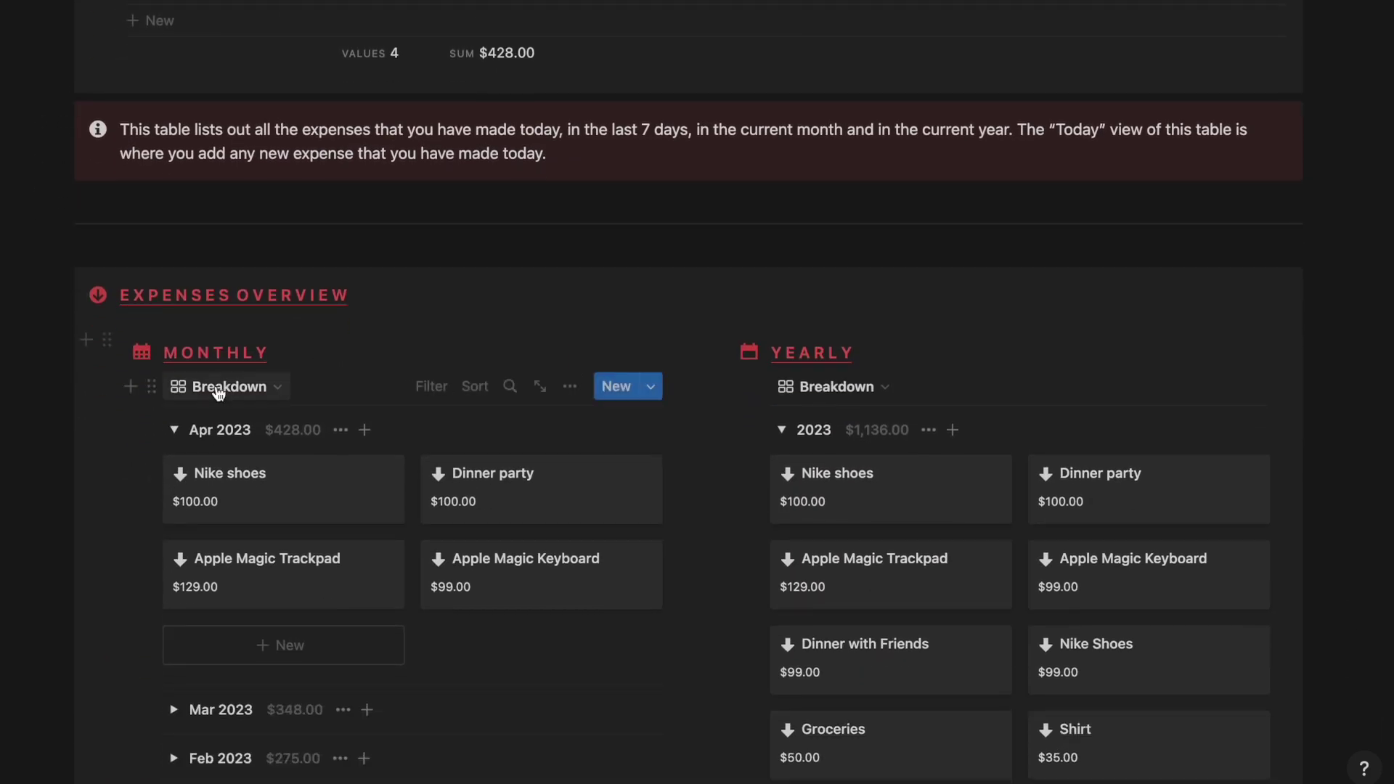
pyautogui.click(175, 430)
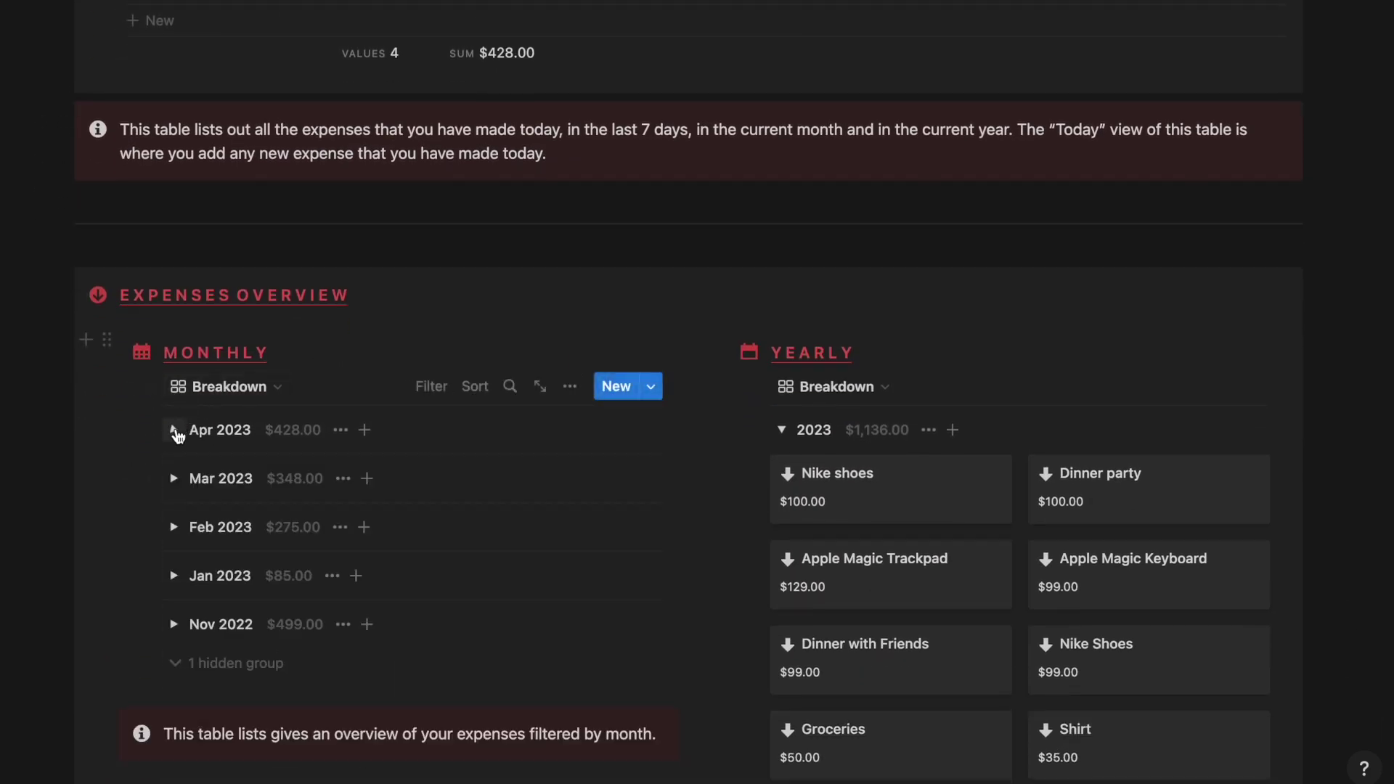
pyautogui.click(781, 430)
pyautogui.scroll(-2, 280, 305)
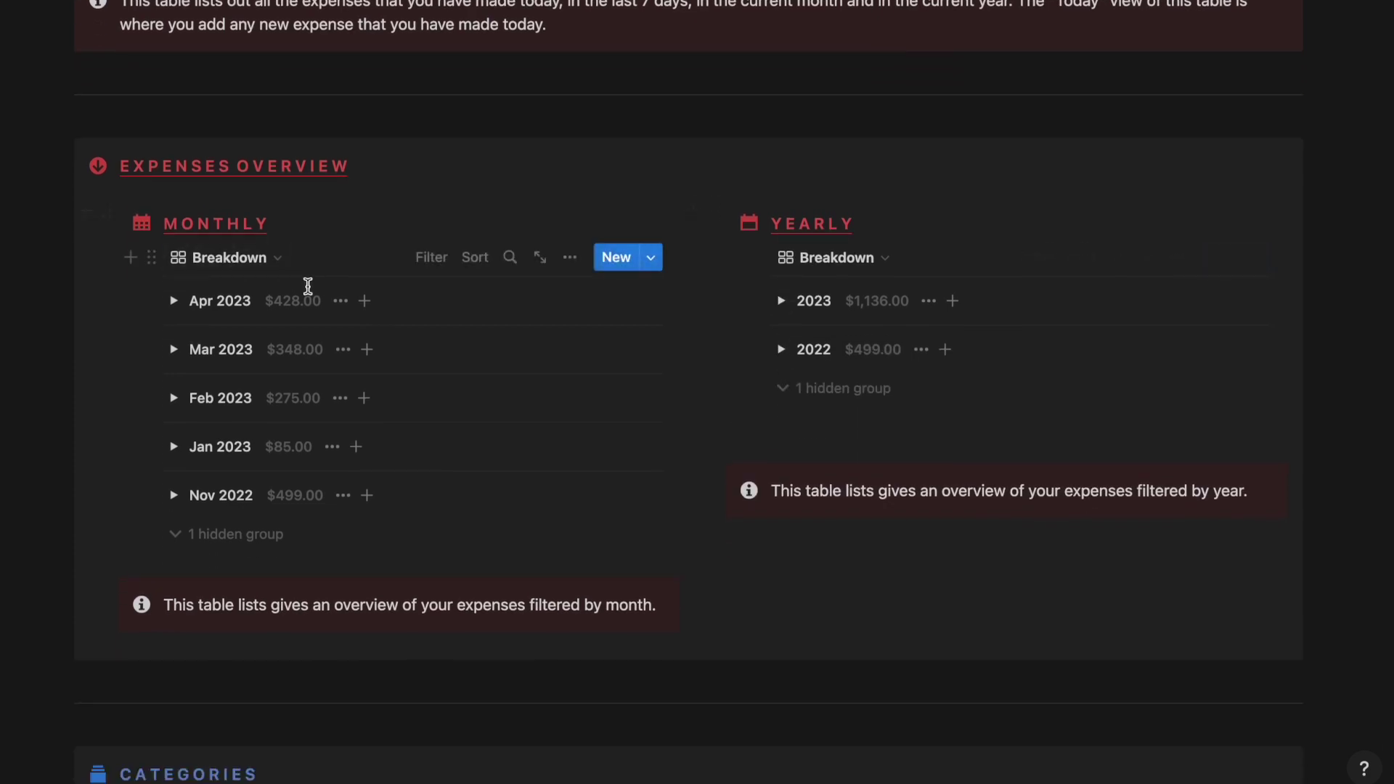
pyautogui.click(175, 302)
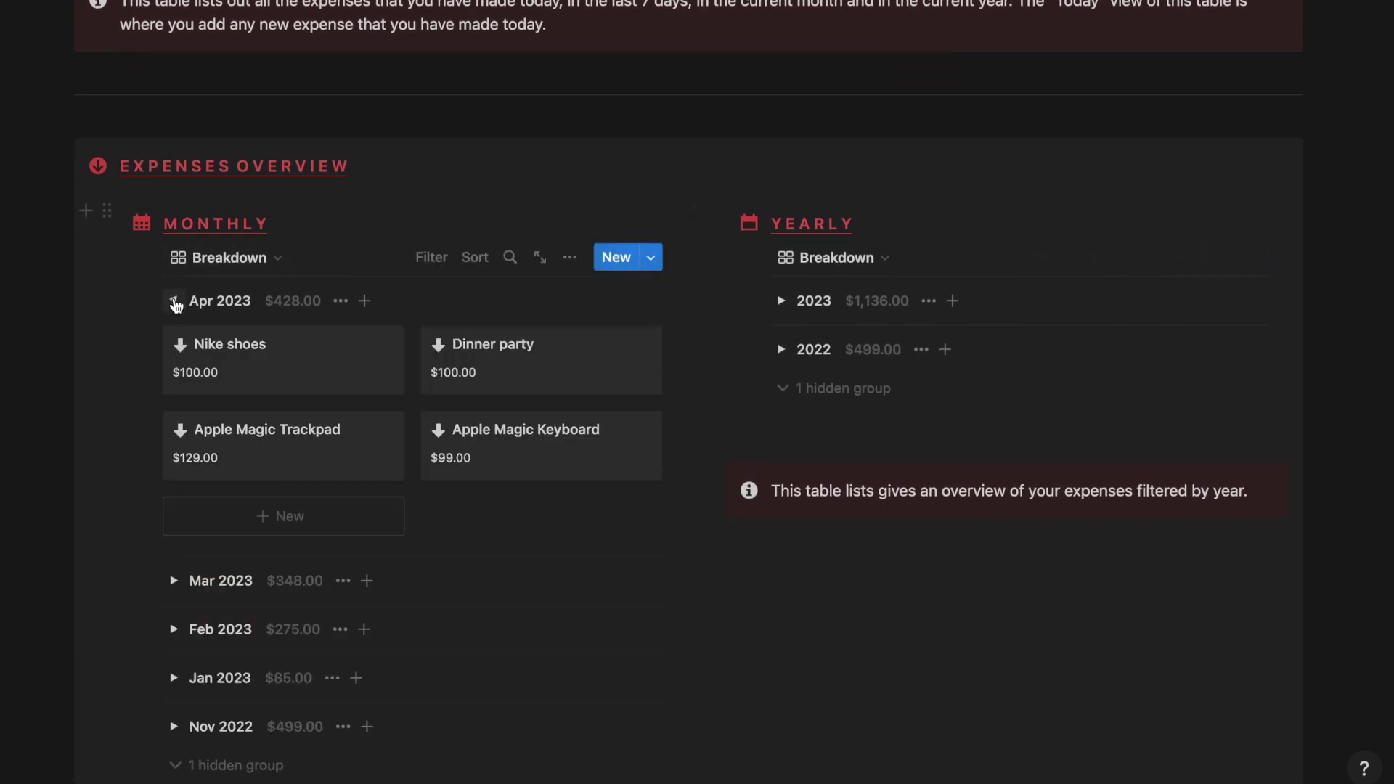
pyautogui.click(781, 300)
pyautogui.scroll(-1, 783, 304)
pyautogui.scroll(-1, 781, 312)
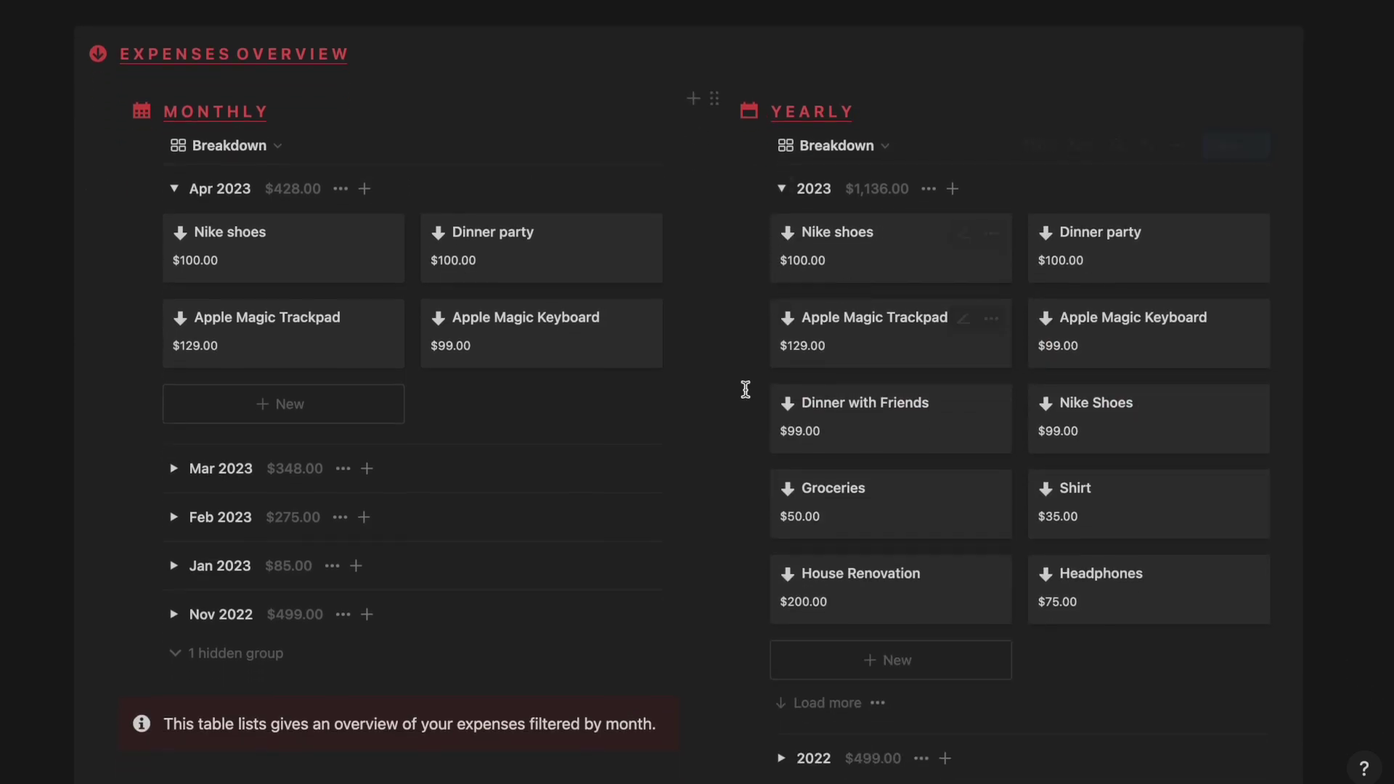
pyautogui.scroll(-9, 745, 389)
pyautogui.scroll(-3, 745, 389)
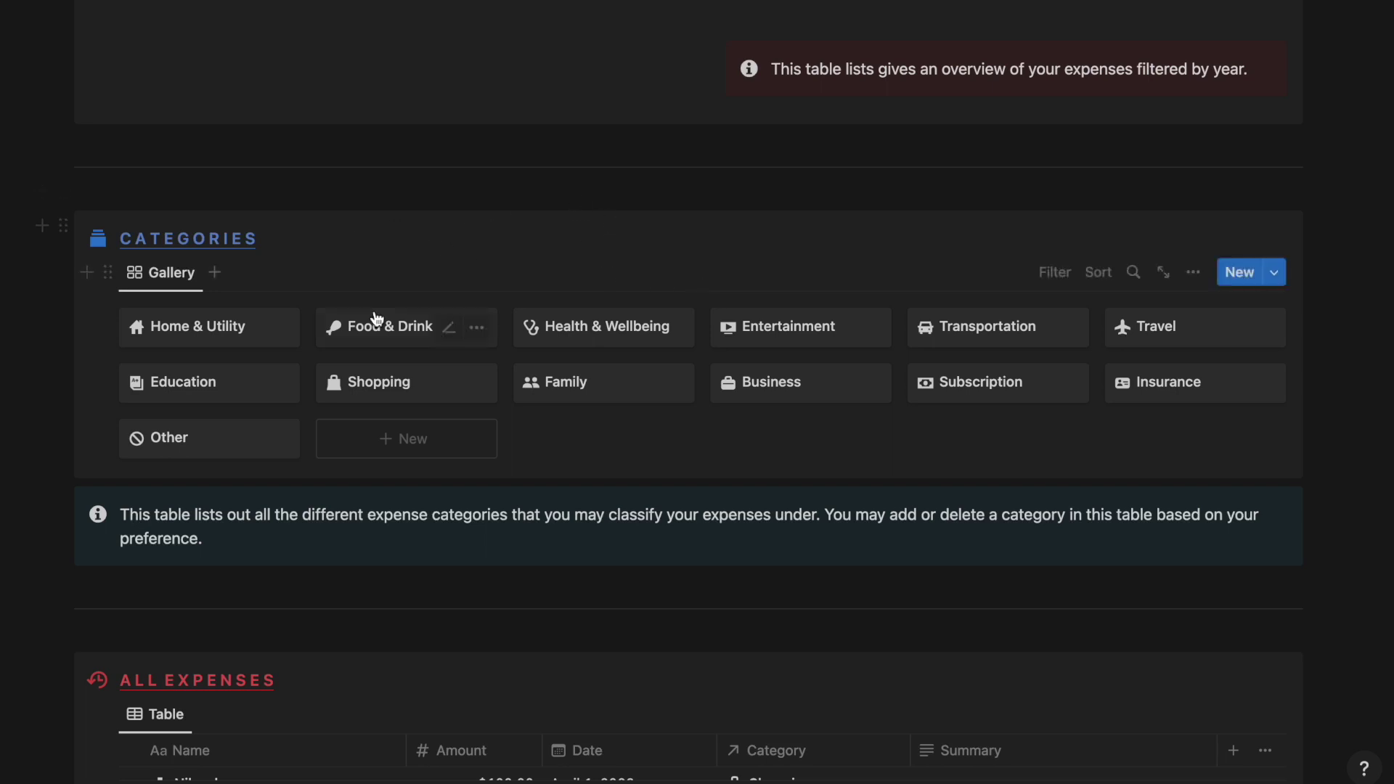
# Preview the Shopping category page and scroll through its contents
pyautogui.click(373, 390)
pyautogui.scroll(-2, 308, 458)
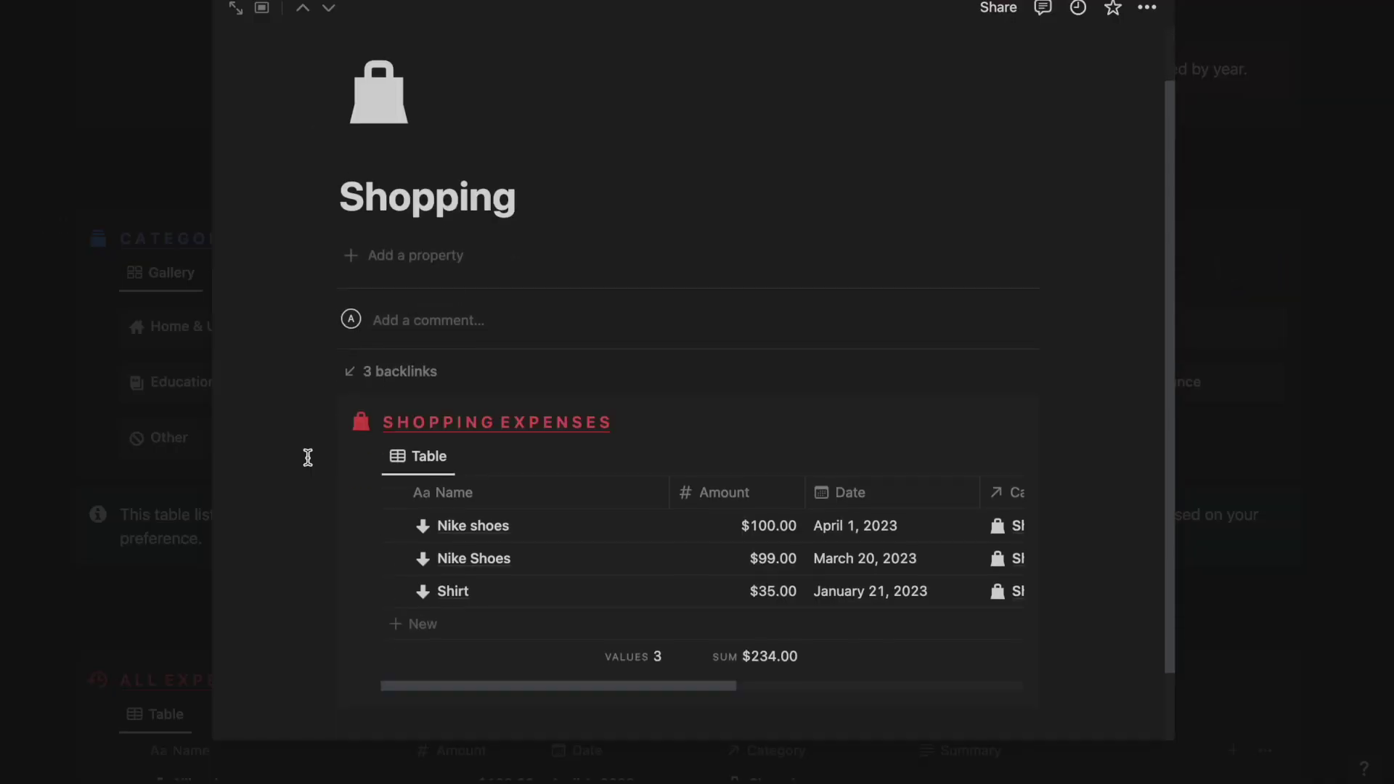
pyautogui.scroll(-2, 308, 457)
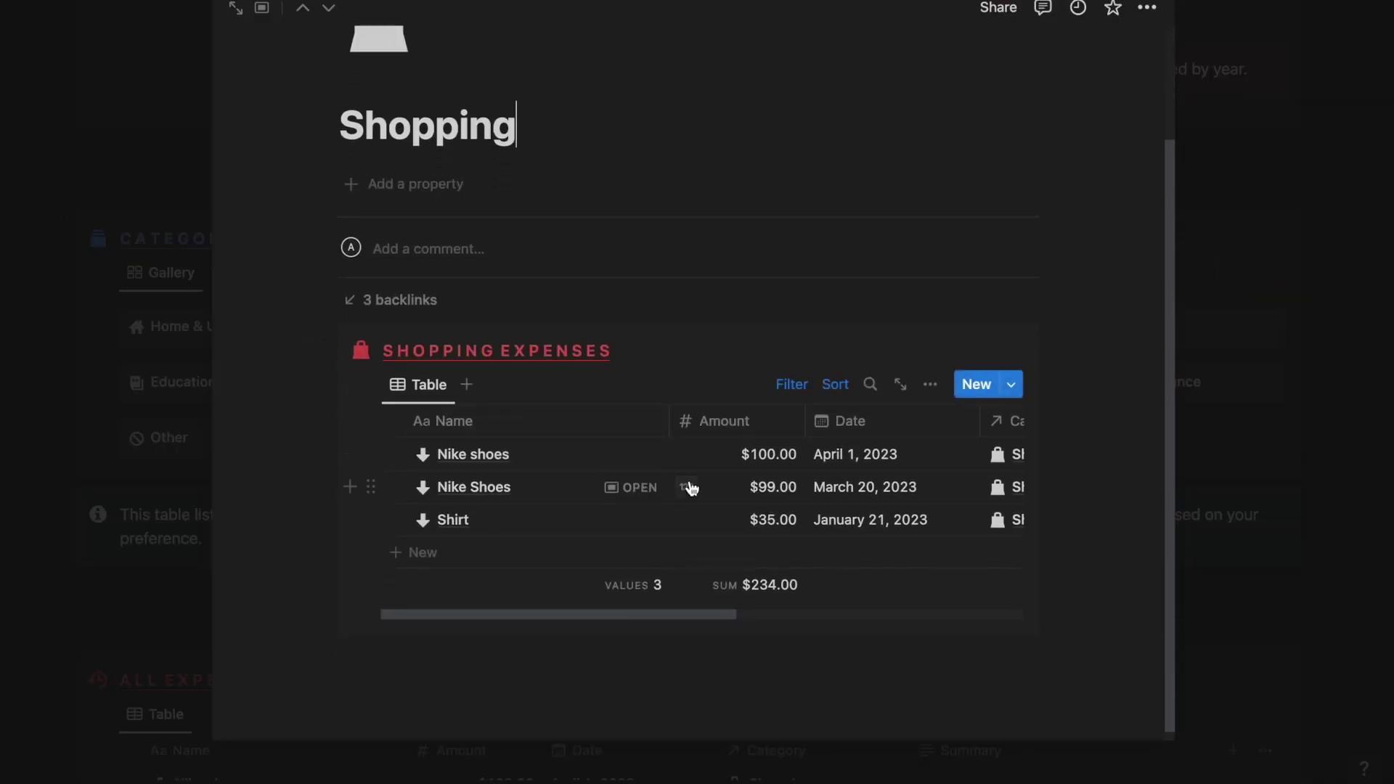
pyautogui.hscroll(6, 690, 489)
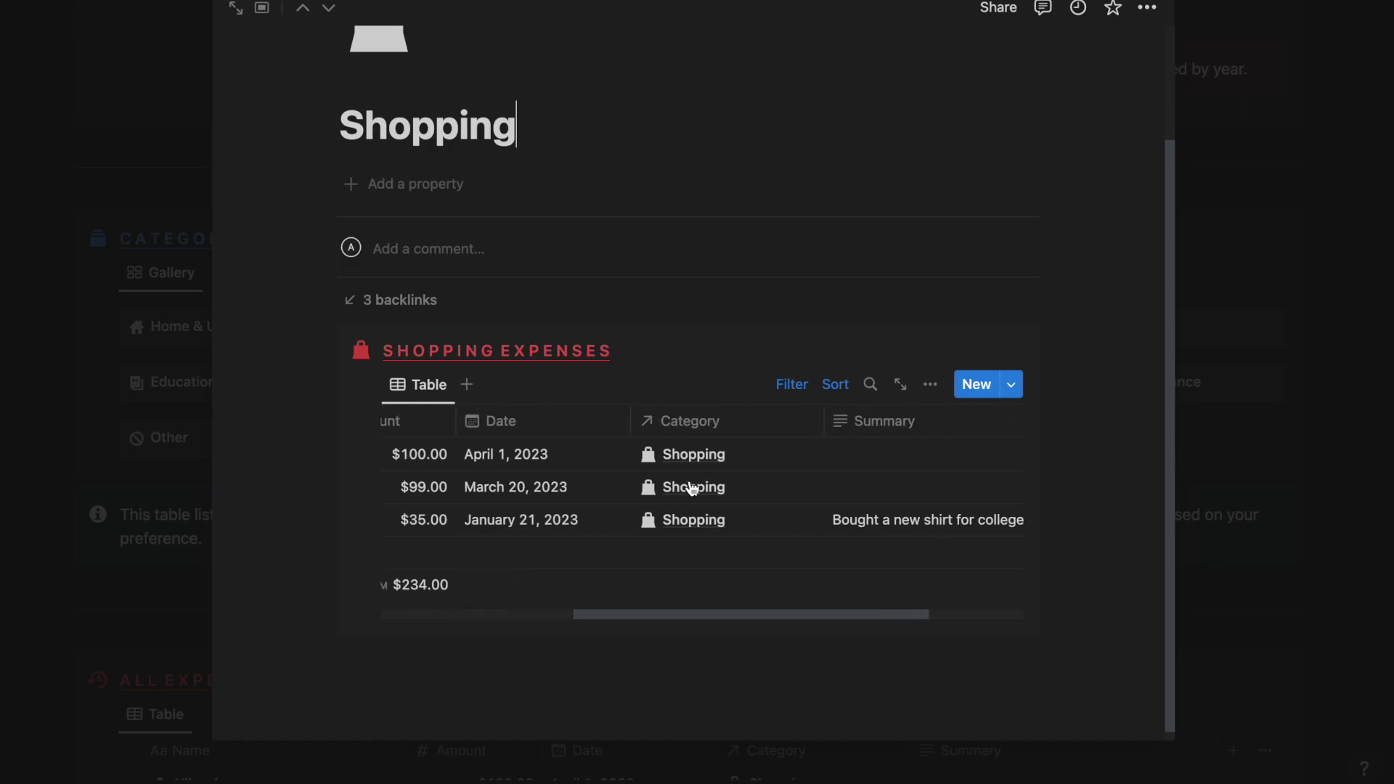
# Close the Shopping page and scroll down the main page to the All Expenses chart
pyautogui.click(1211, 411)
pyautogui.scroll(-10, 837, 576)
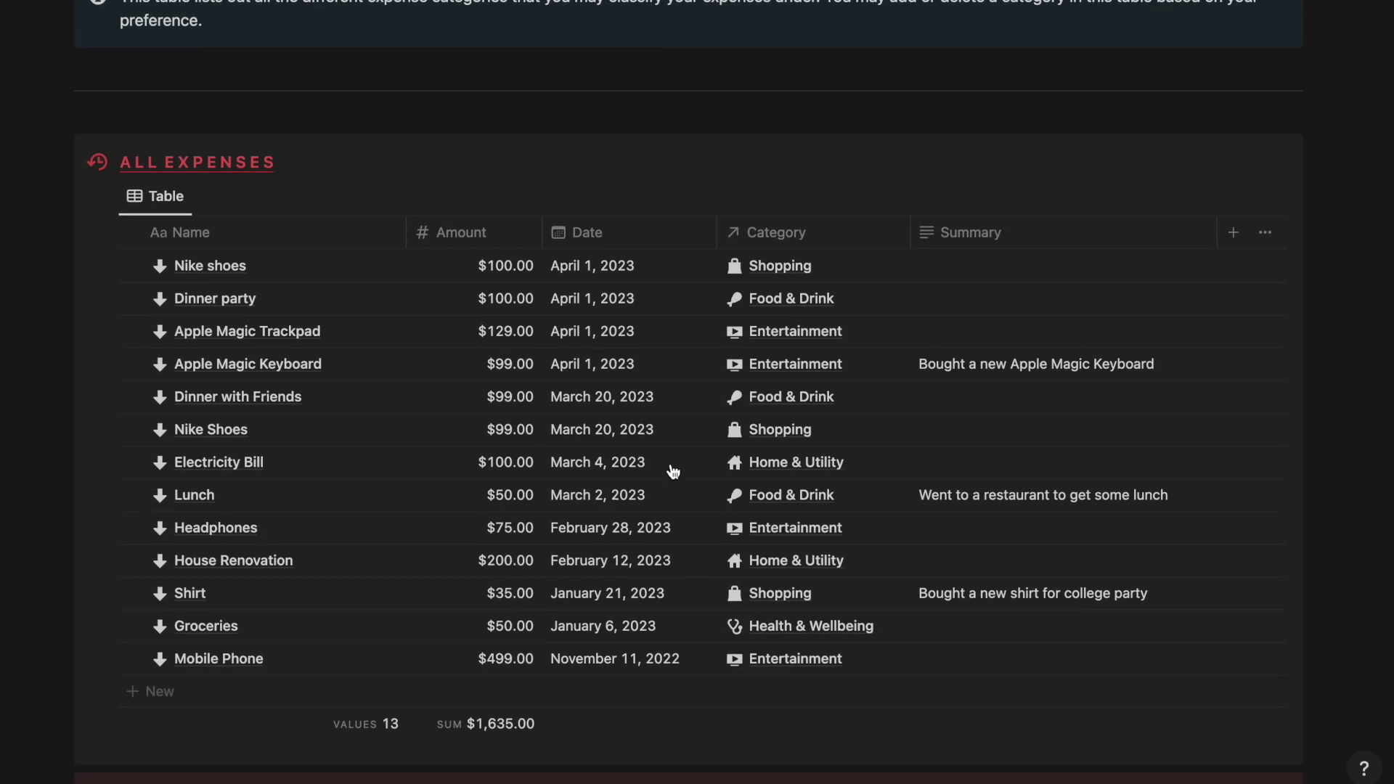
pyautogui.scroll(-1, 451, 276)
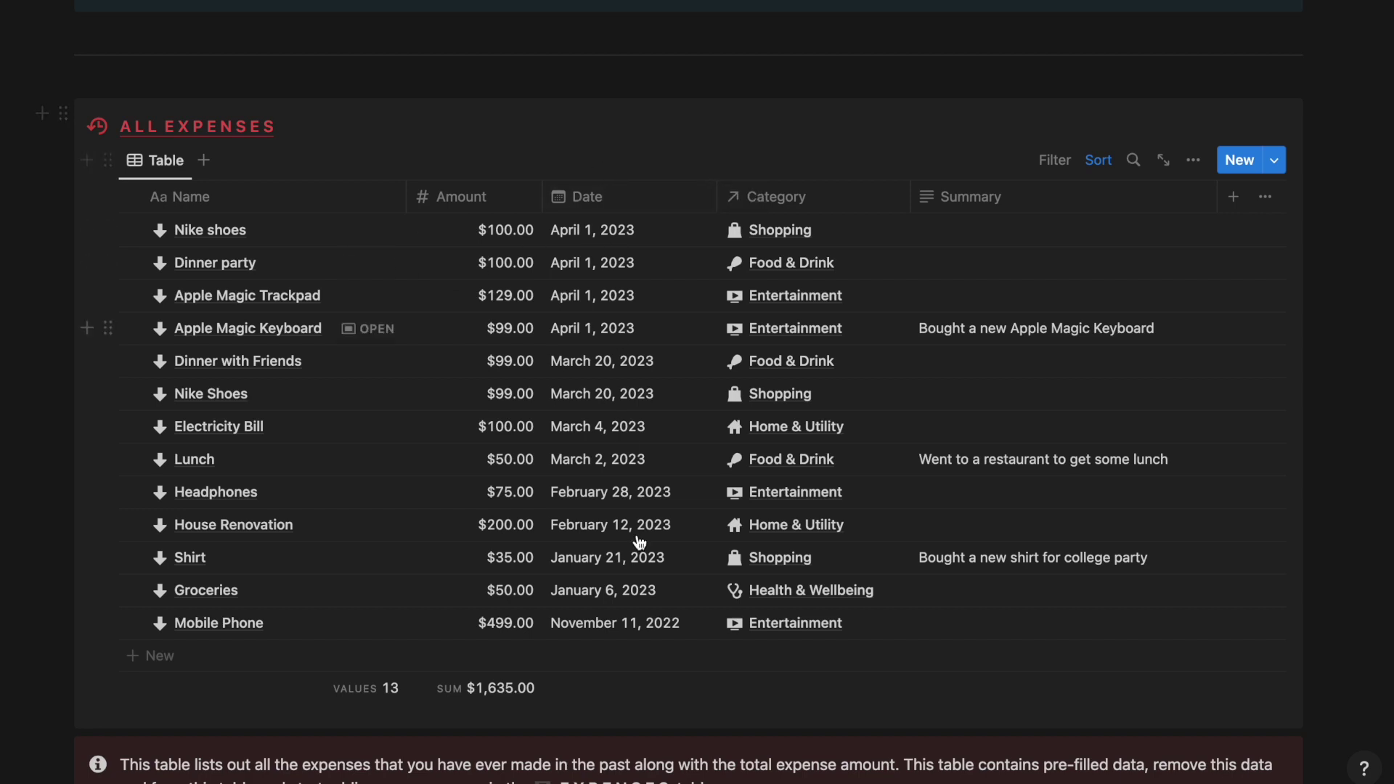
pyautogui.scroll(-10, 642, 565)
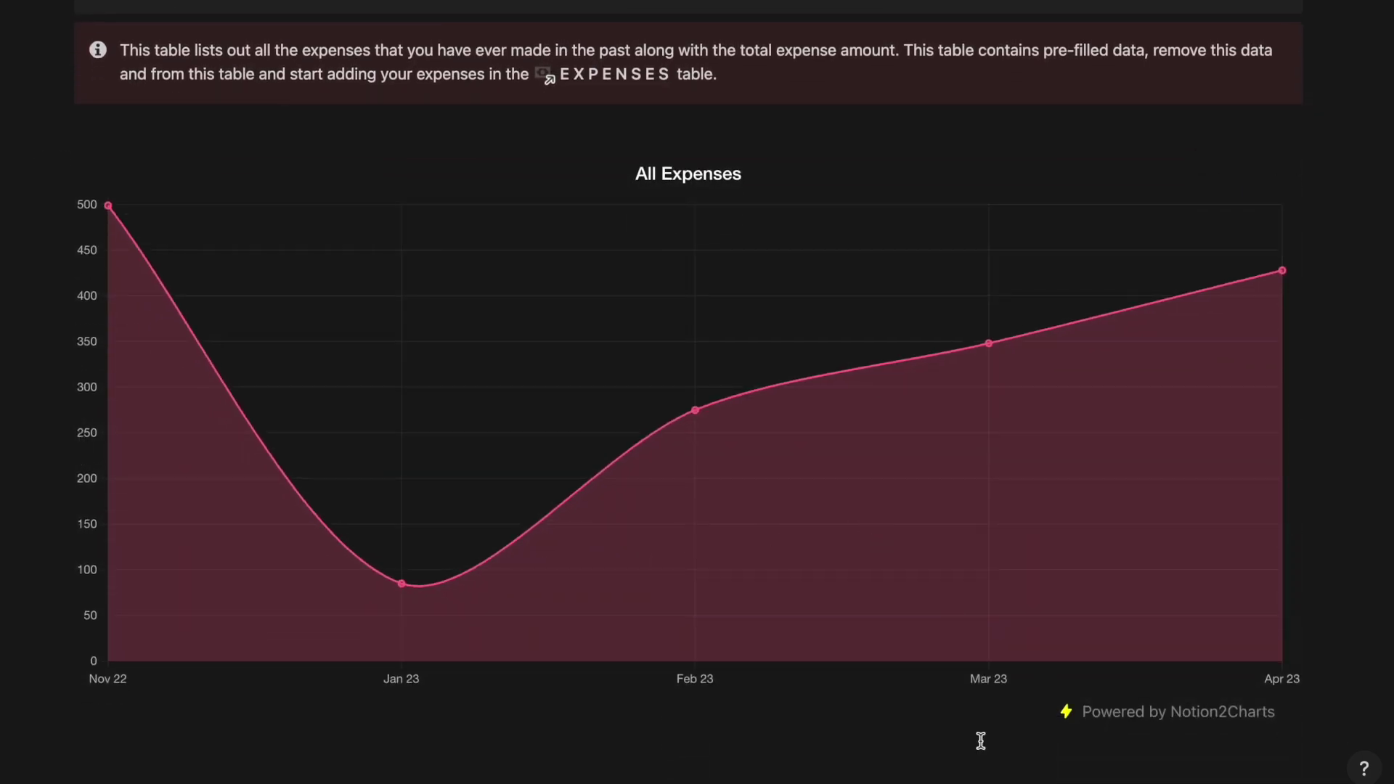
pyautogui.moveTo(585, 698)
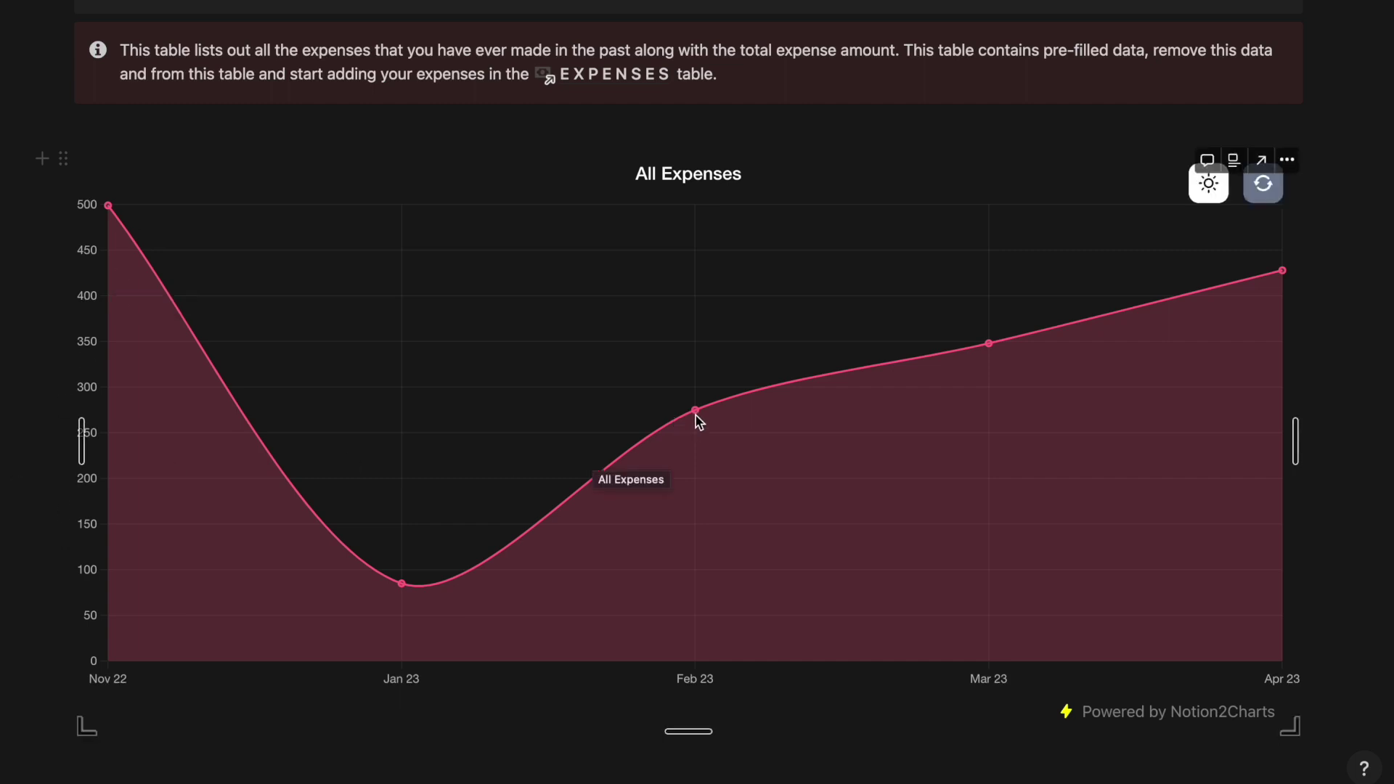
pyautogui.moveTo(697, 412)
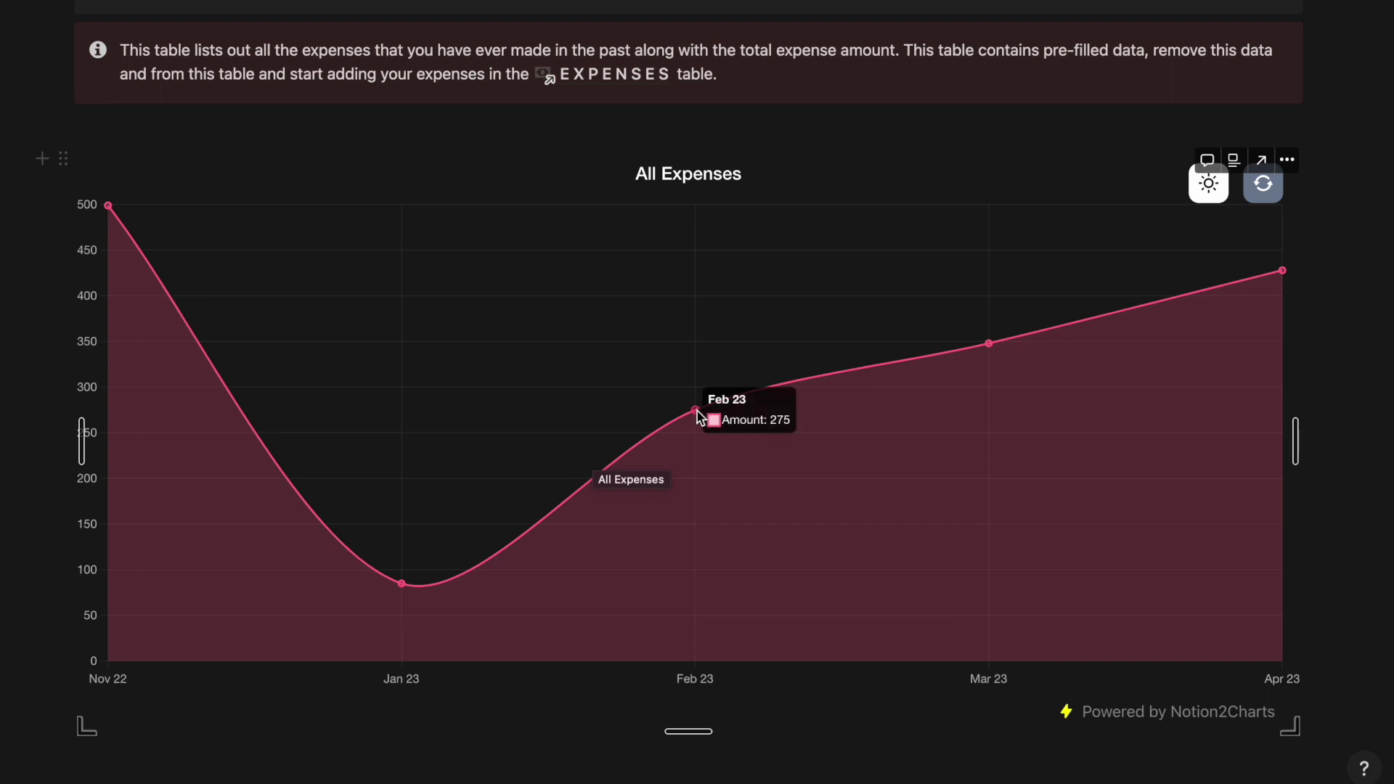
pyautogui.moveTo(1284, 274)
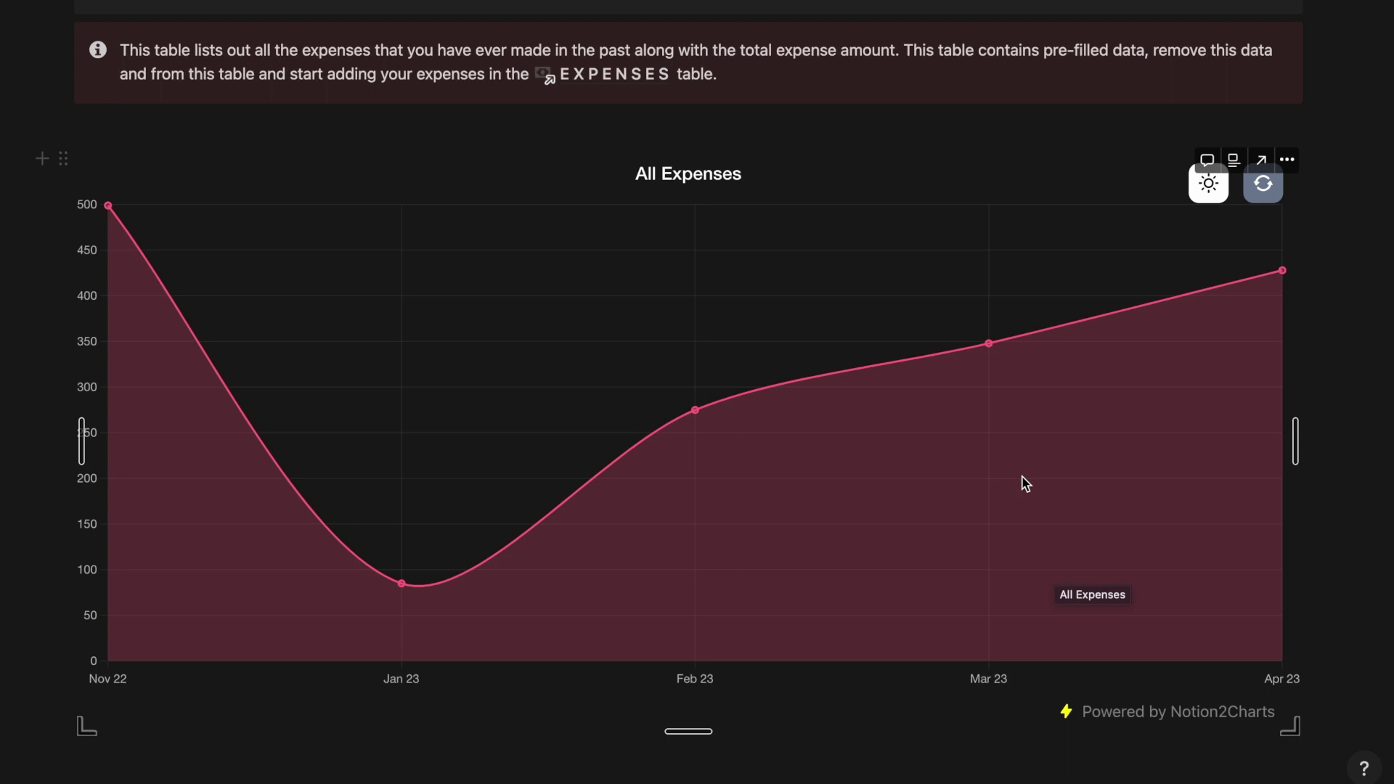
# Switch to the browser and load notion2charts.com
pyautogui.hotkey('ctrl', 'Right')
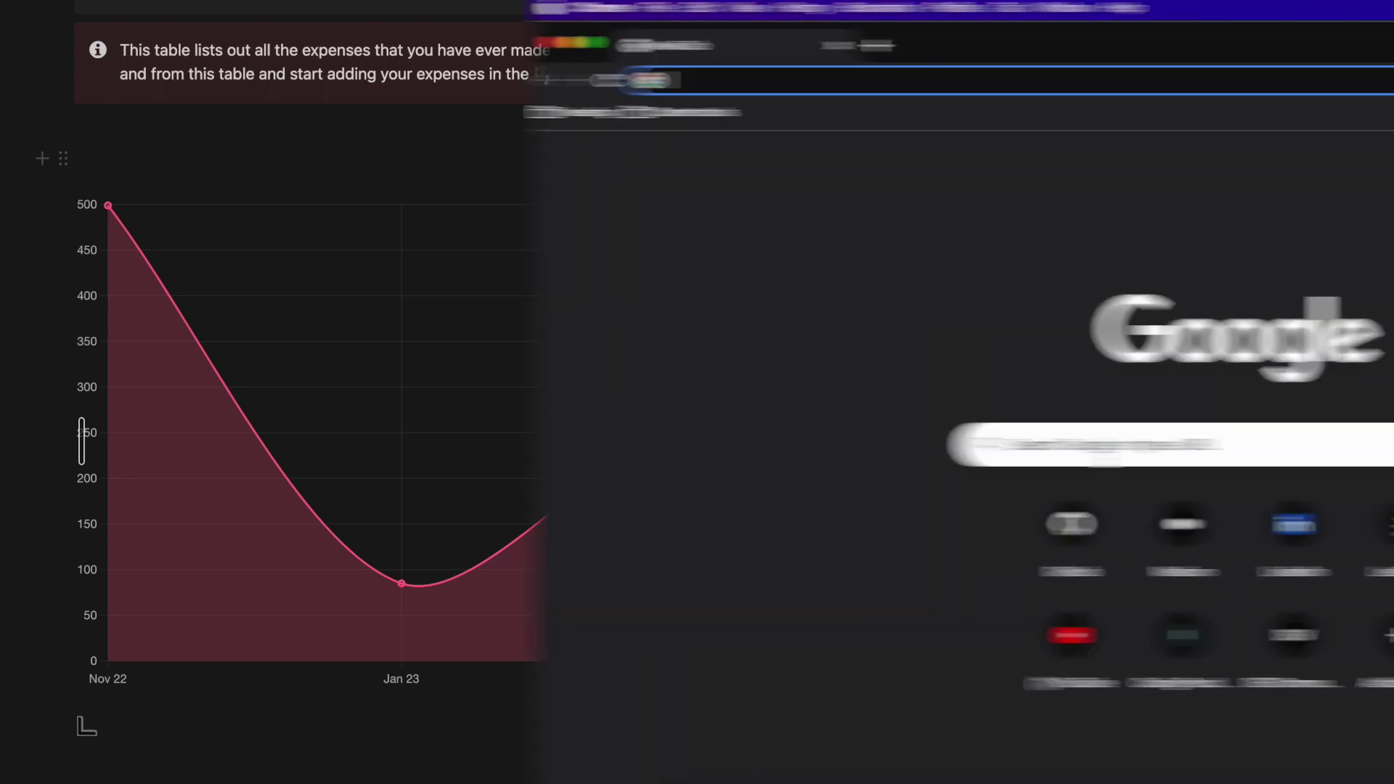
pyautogui.write('notion2charts.com')
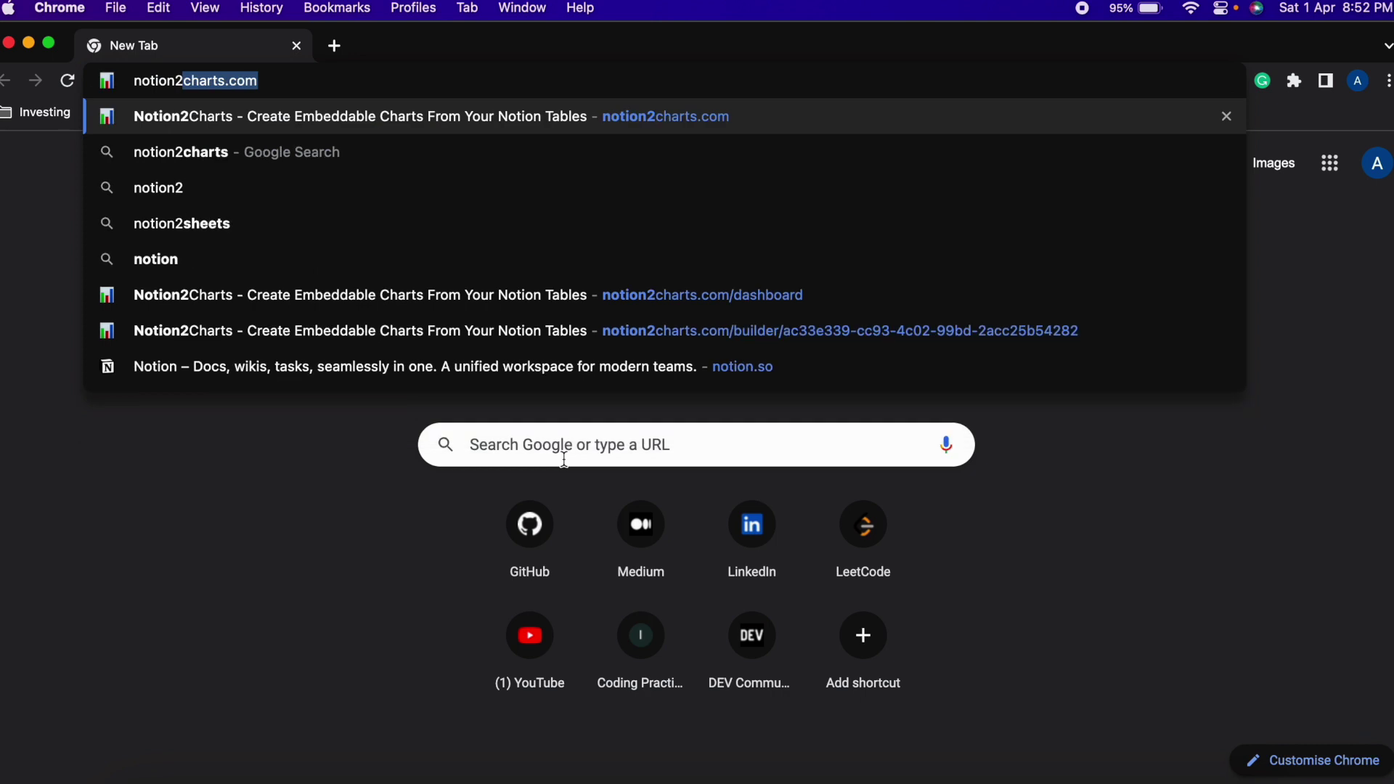
pyautogui.press('Return')
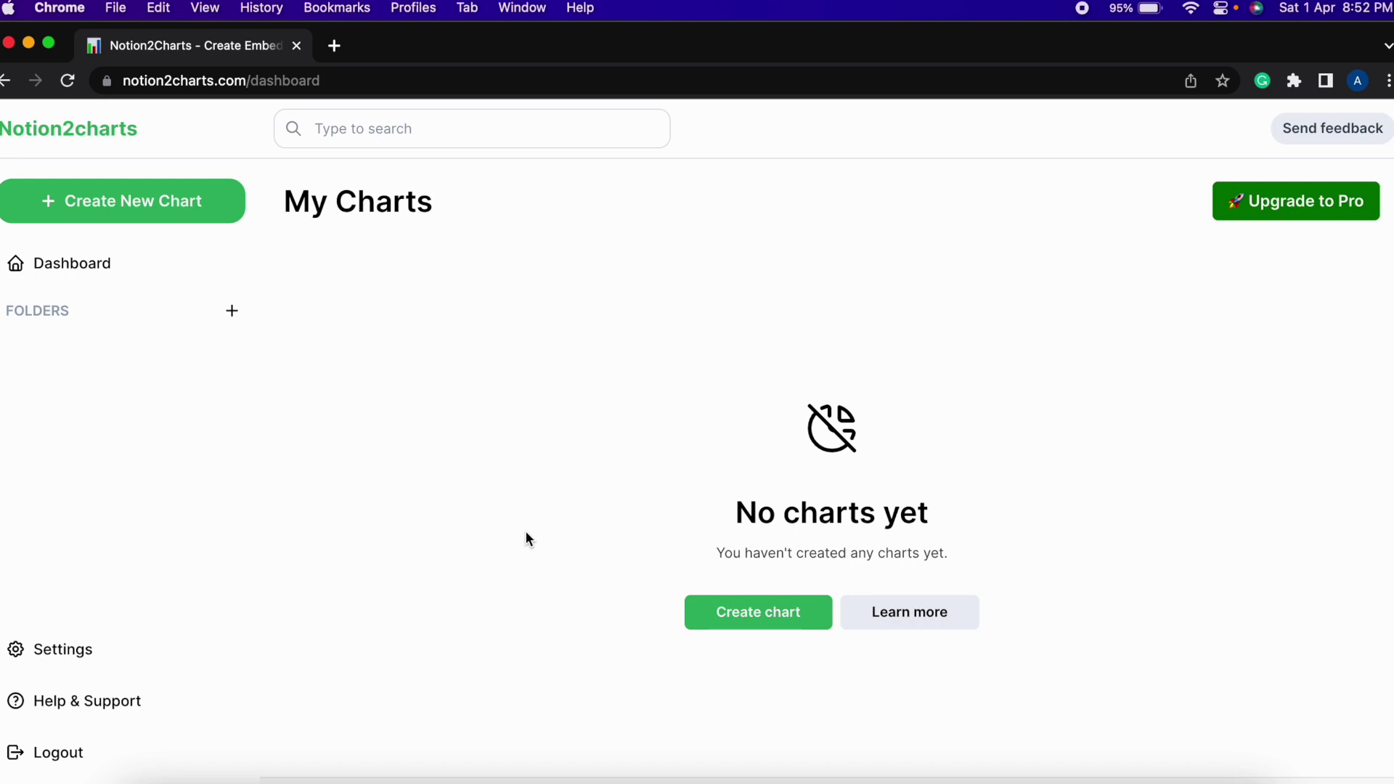
# Start a new Line Chart using the All Expenses database as the data source
pyautogui.click(729, 621)
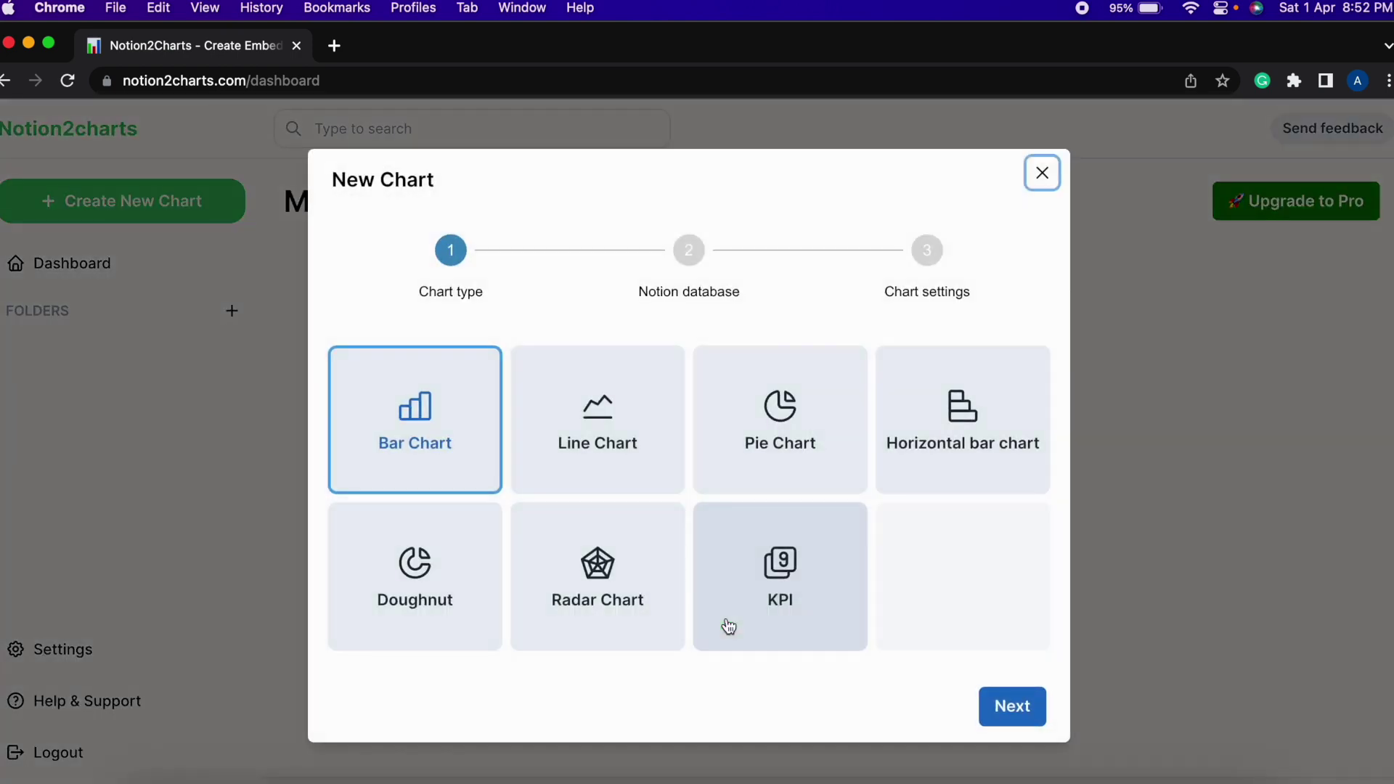
pyautogui.click(584, 444)
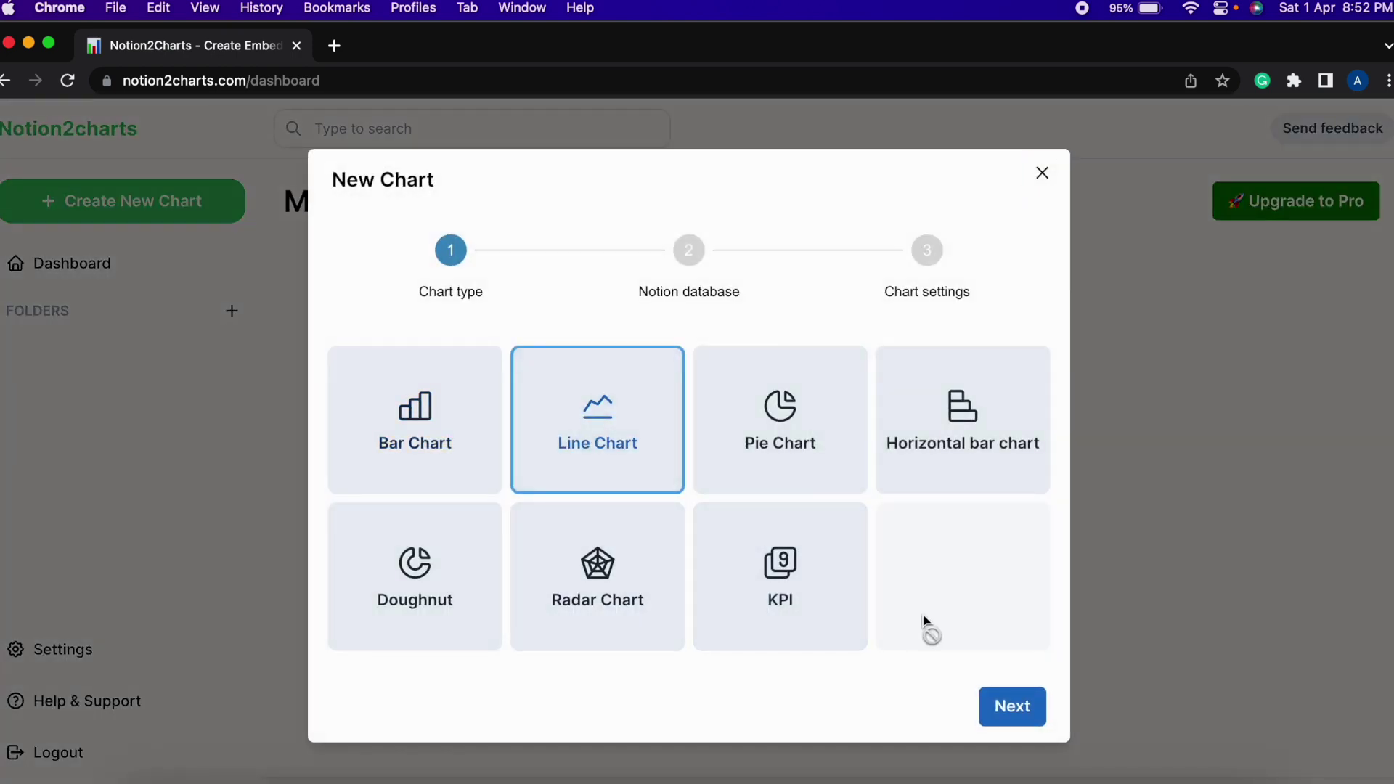
pyautogui.click(988, 698)
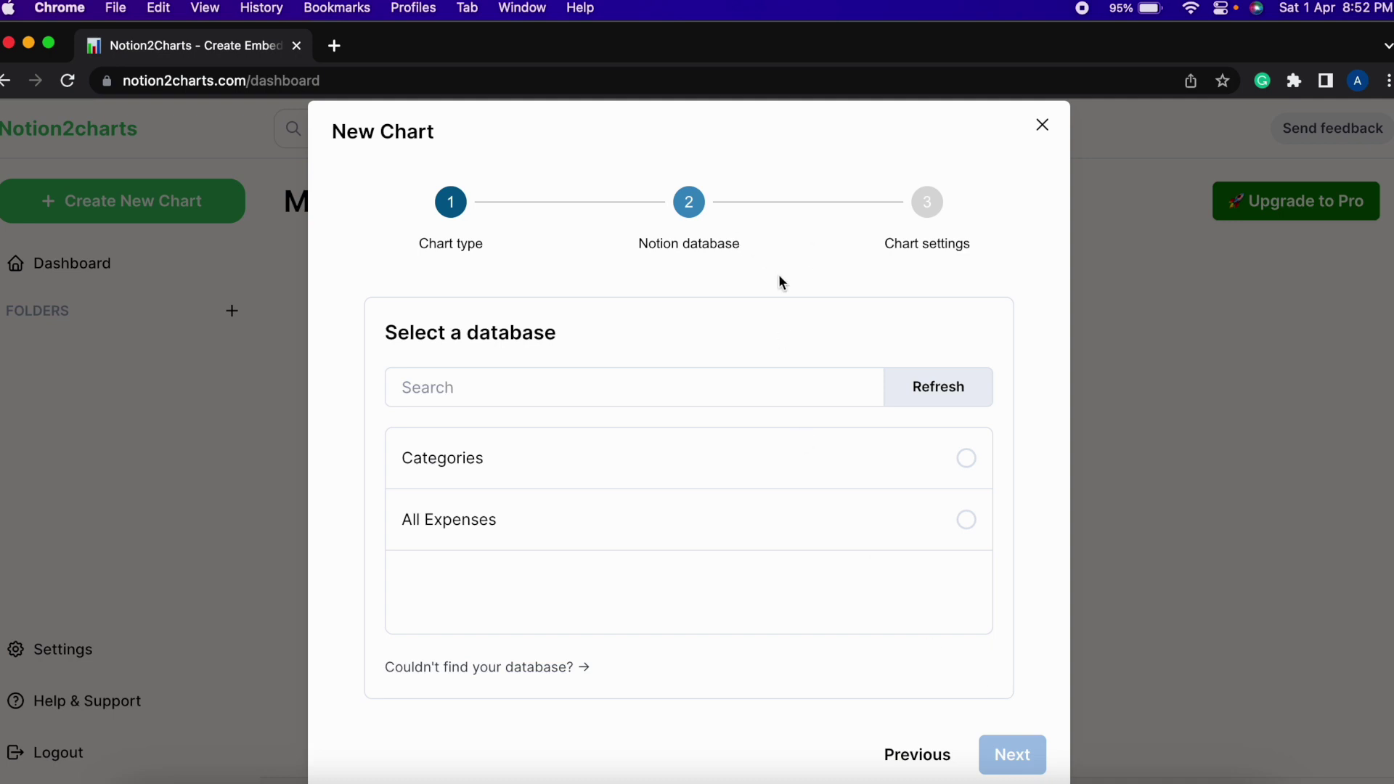
pyautogui.click(615, 541)
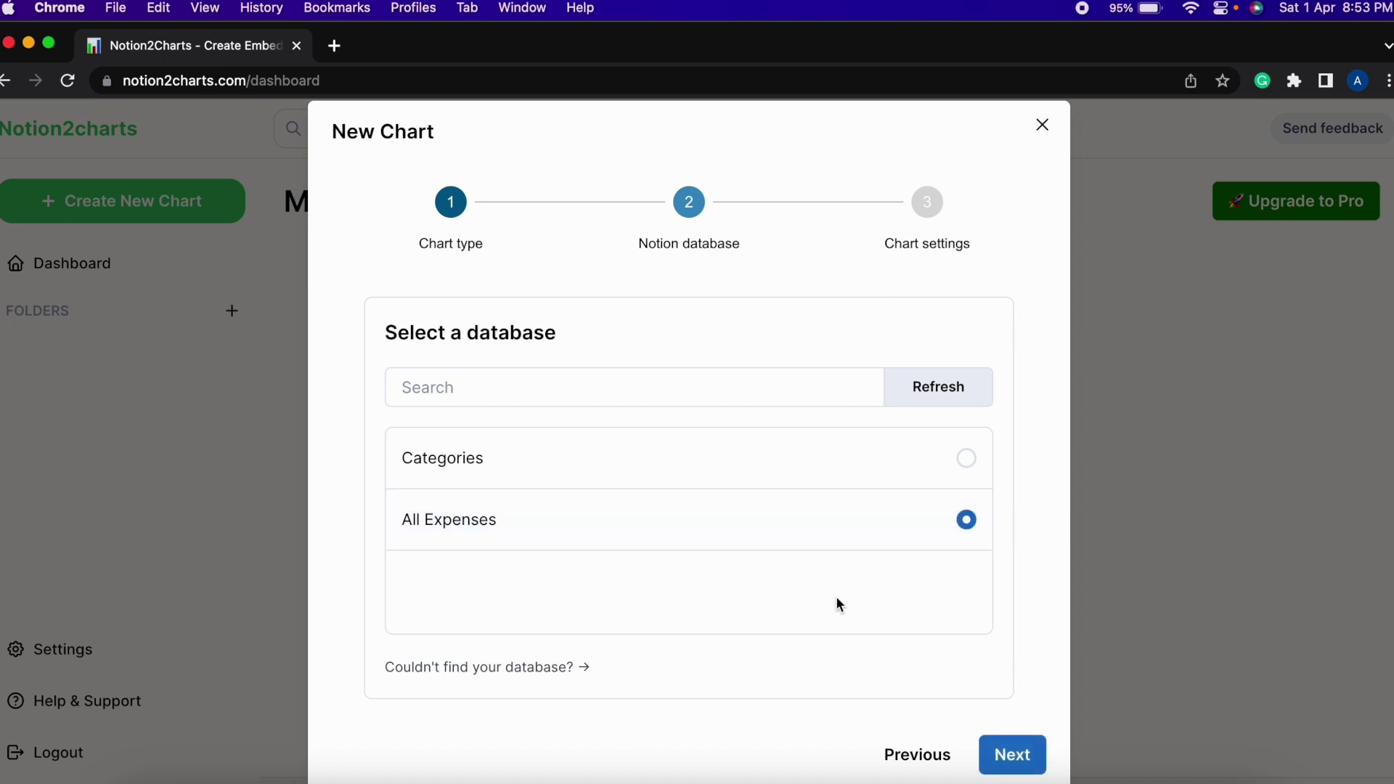
pyautogui.click(1005, 757)
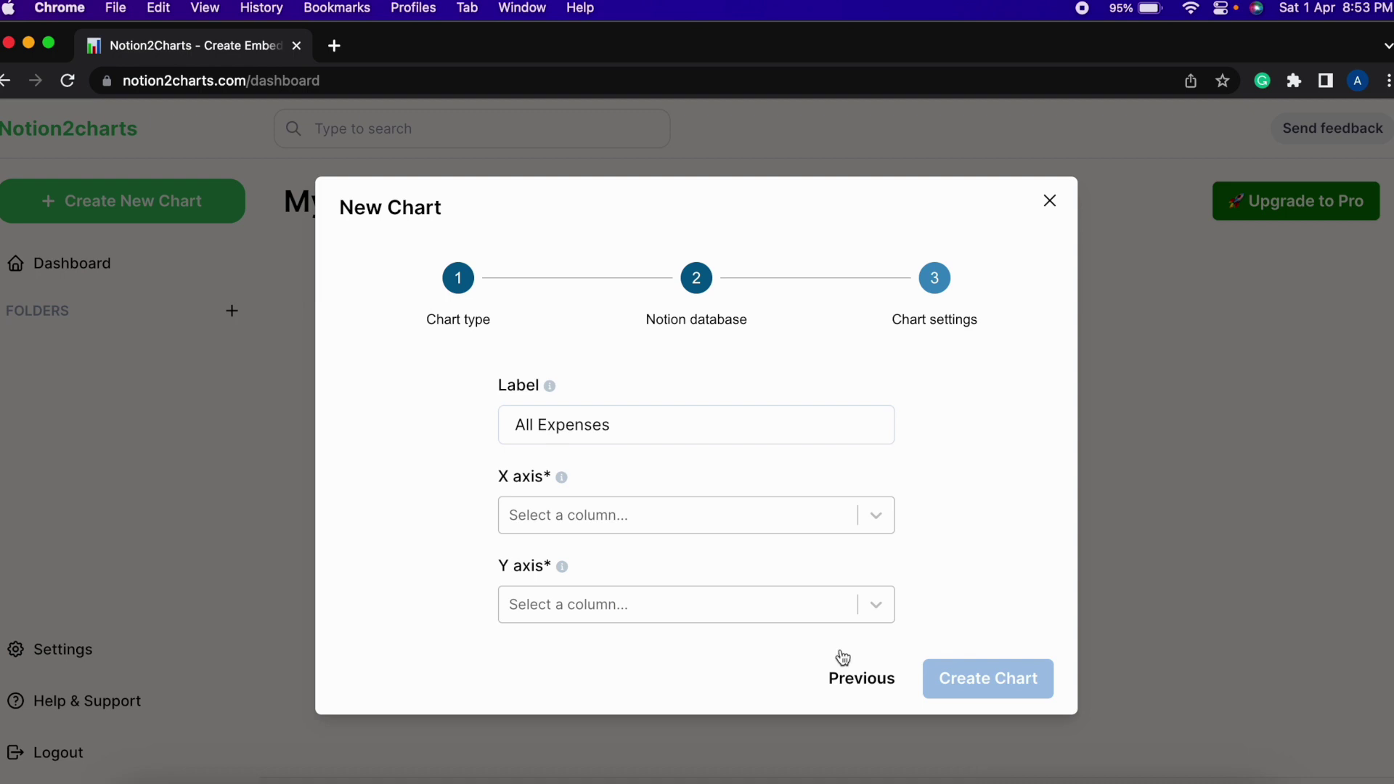
# Put Date on the X axis and Amount on the Y axis, then create the chart
pyautogui.click(687, 509)
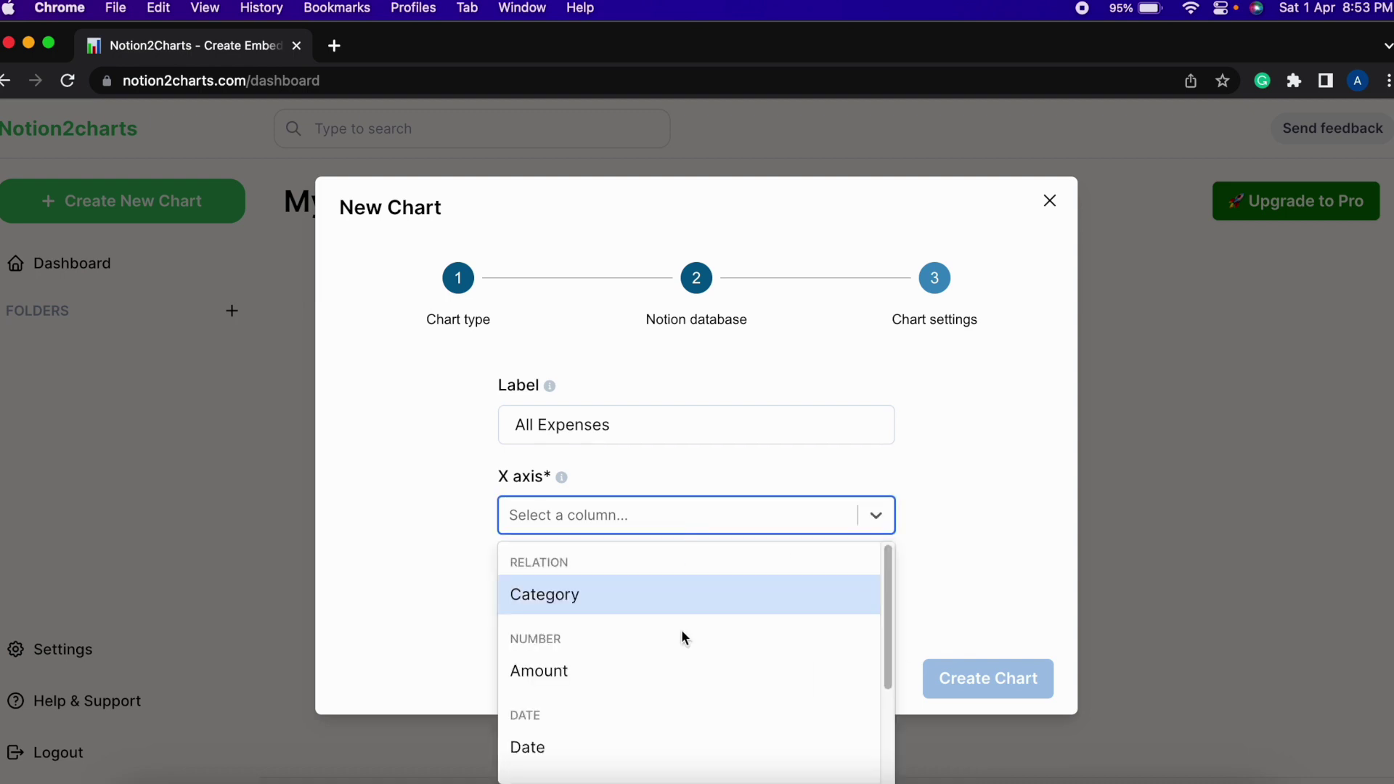
pyautogui.click(591, 743)
pyautogui.click(646, 606)
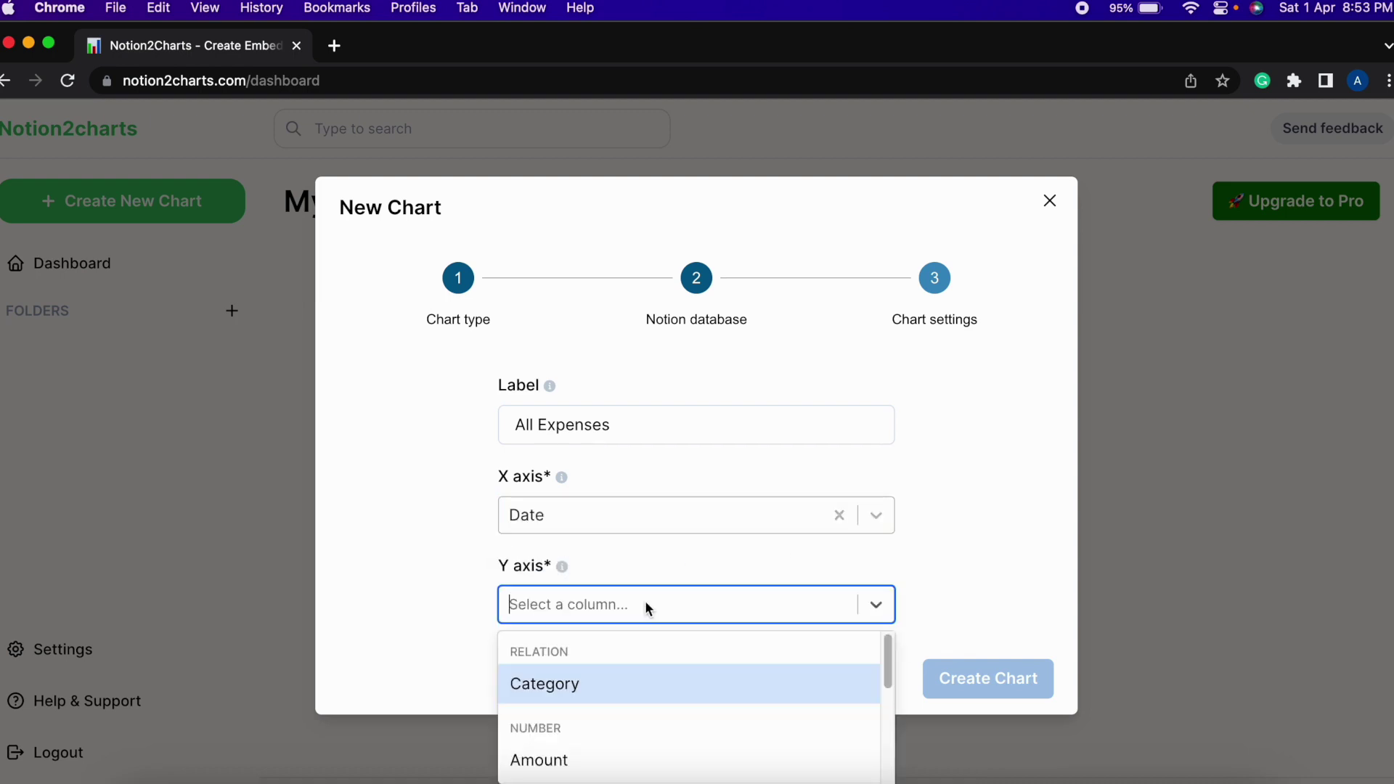
pyautogui.click(560, 760)
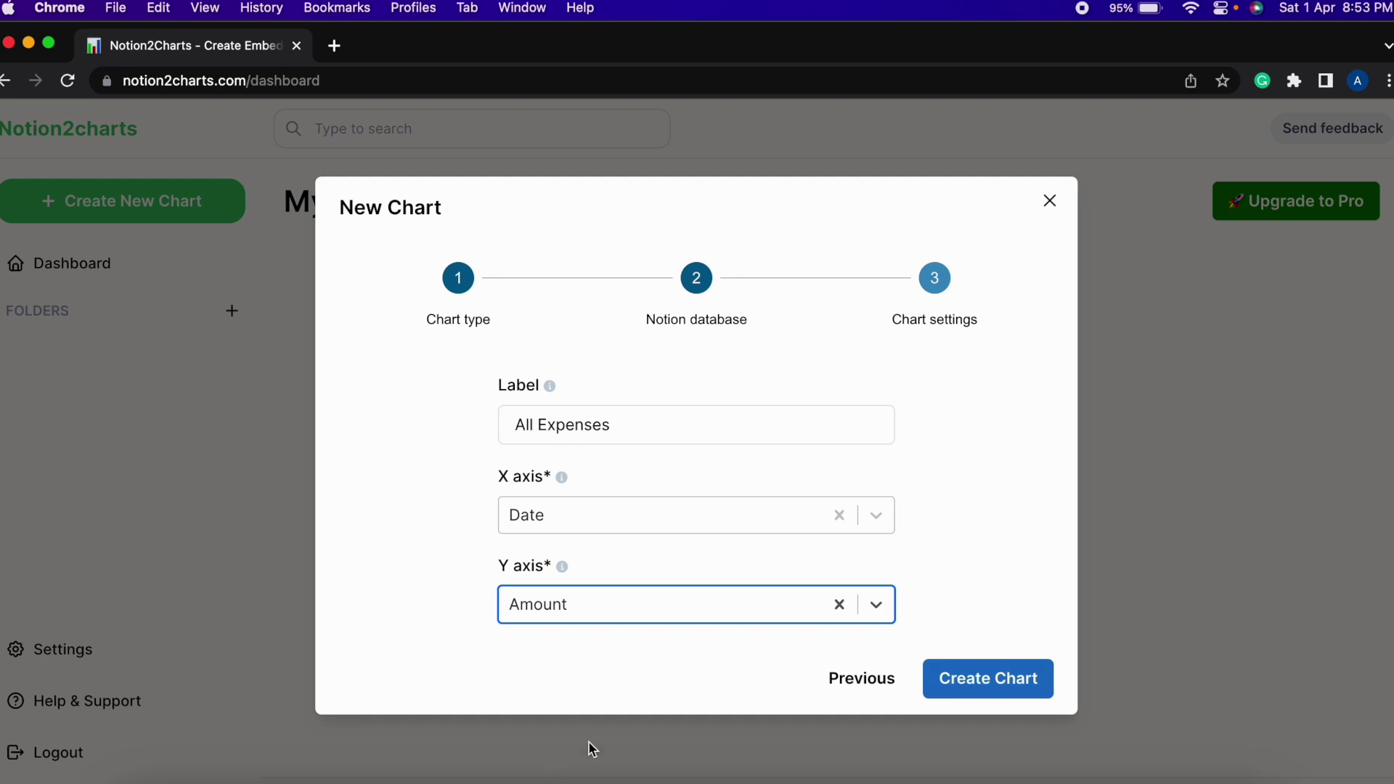
pyautogui.click(989, 688)
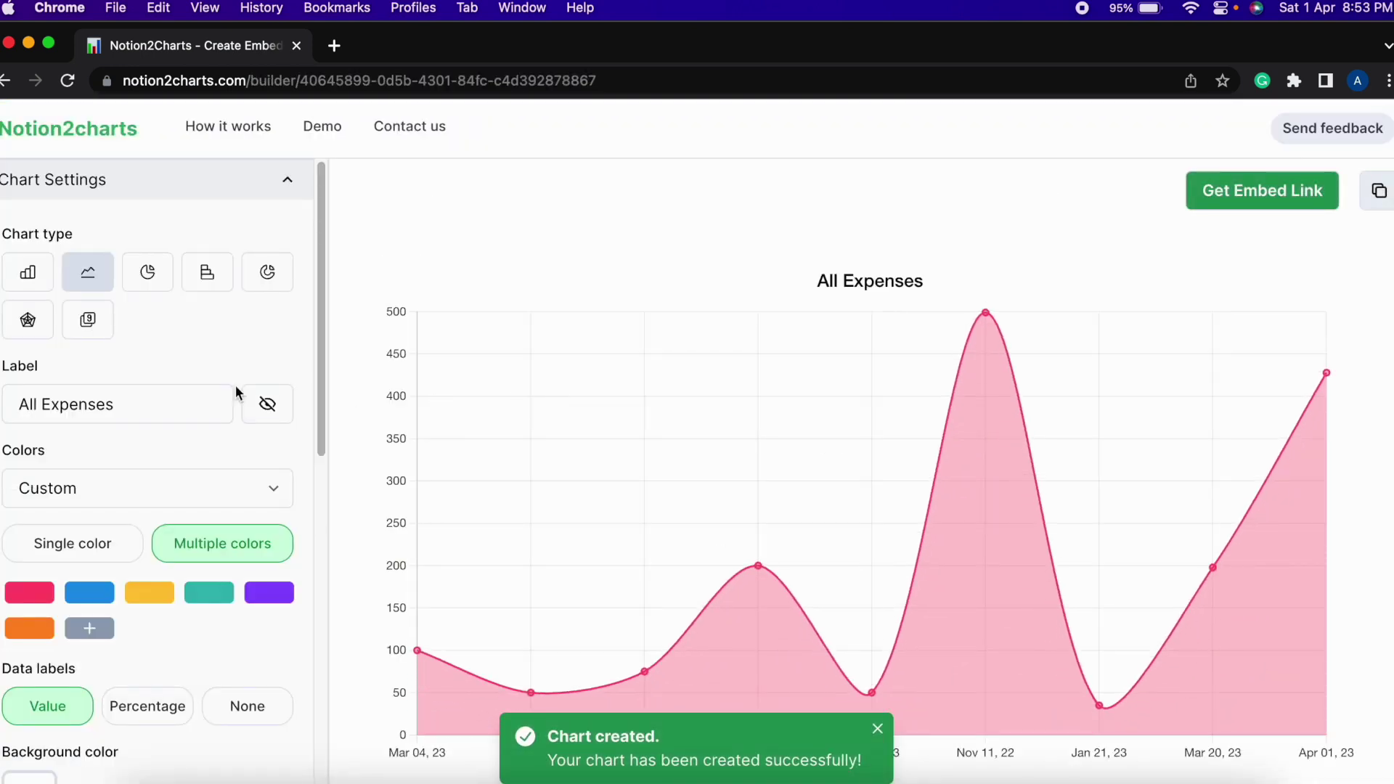
# Group the chart's expense dates by Month
pyautogui.scroll(-3, 238, 394)
pyautogui.scroll(-1, 238, 394)
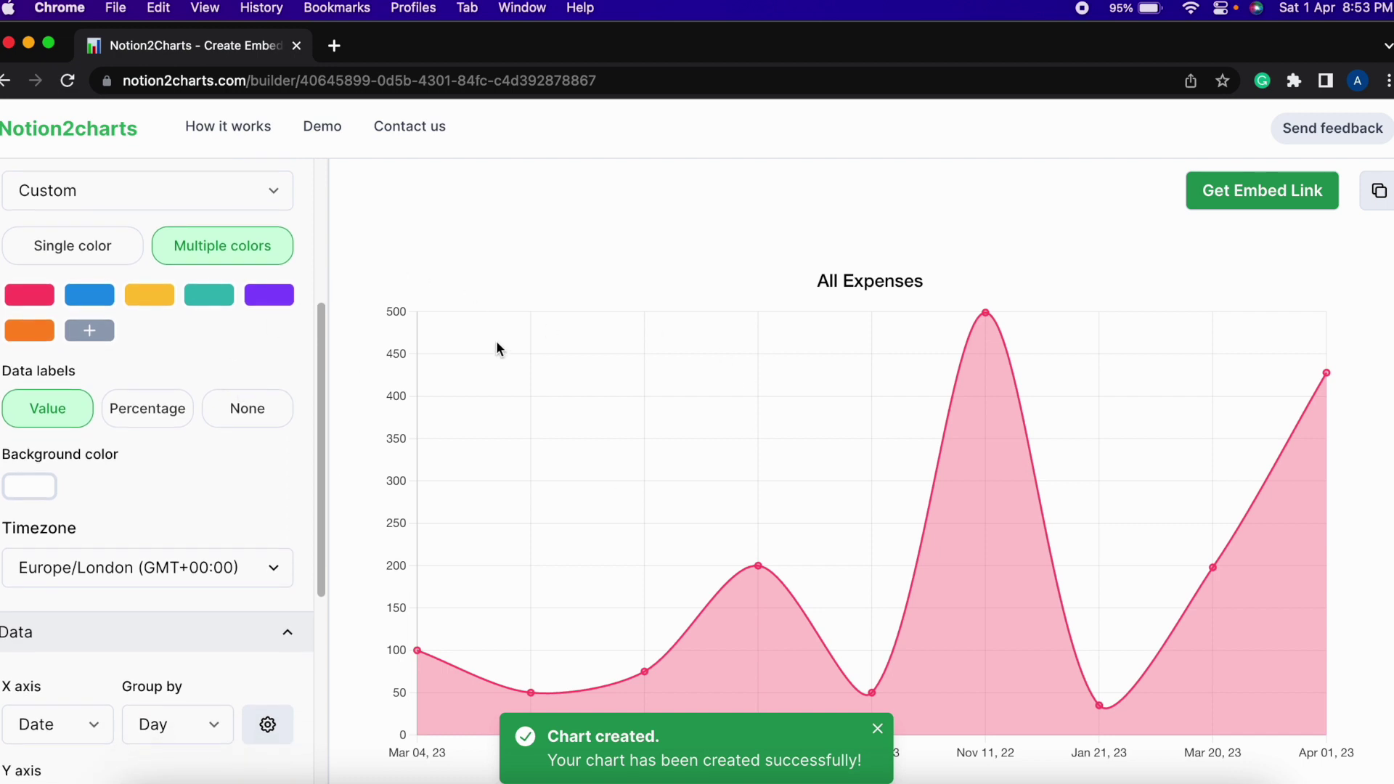
pyautogui.scroll(-5, 197, 385)
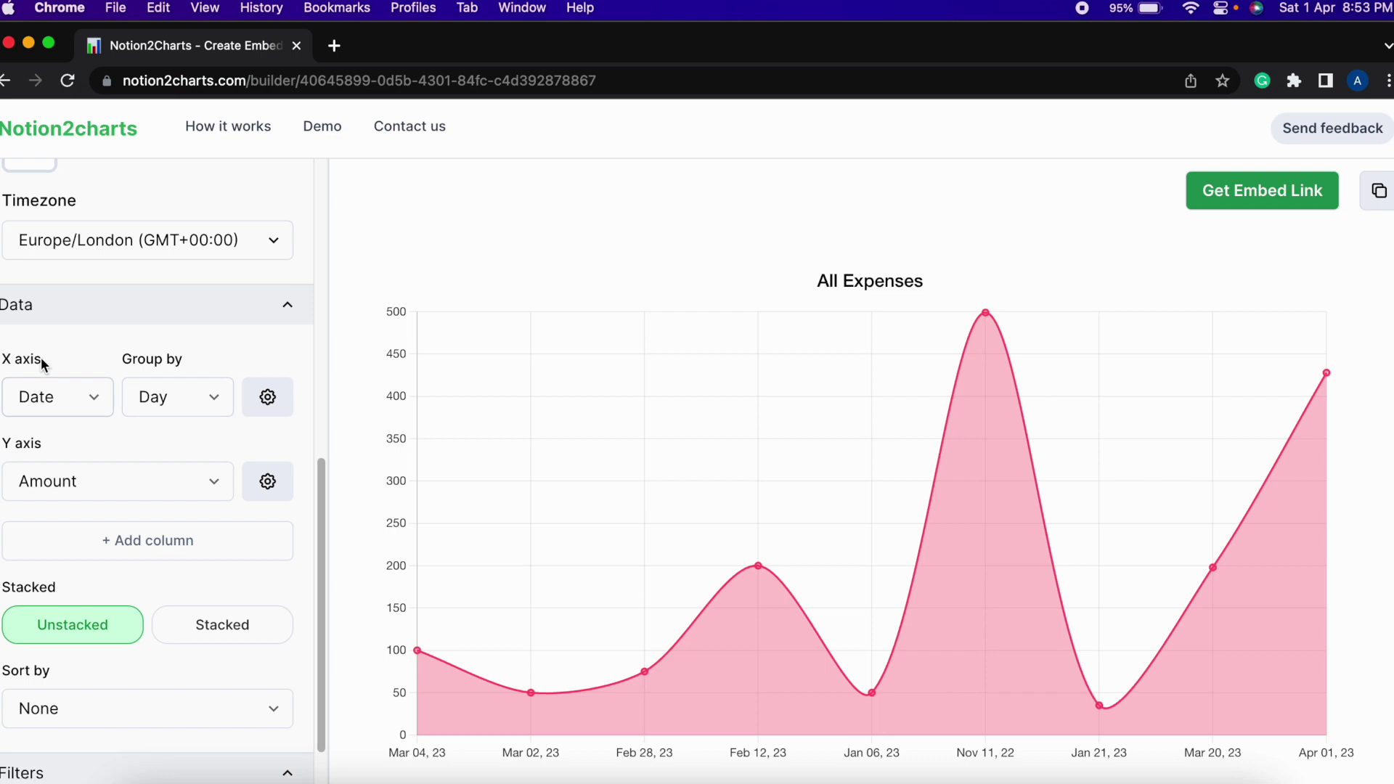
pyautogui.click(215, 396)
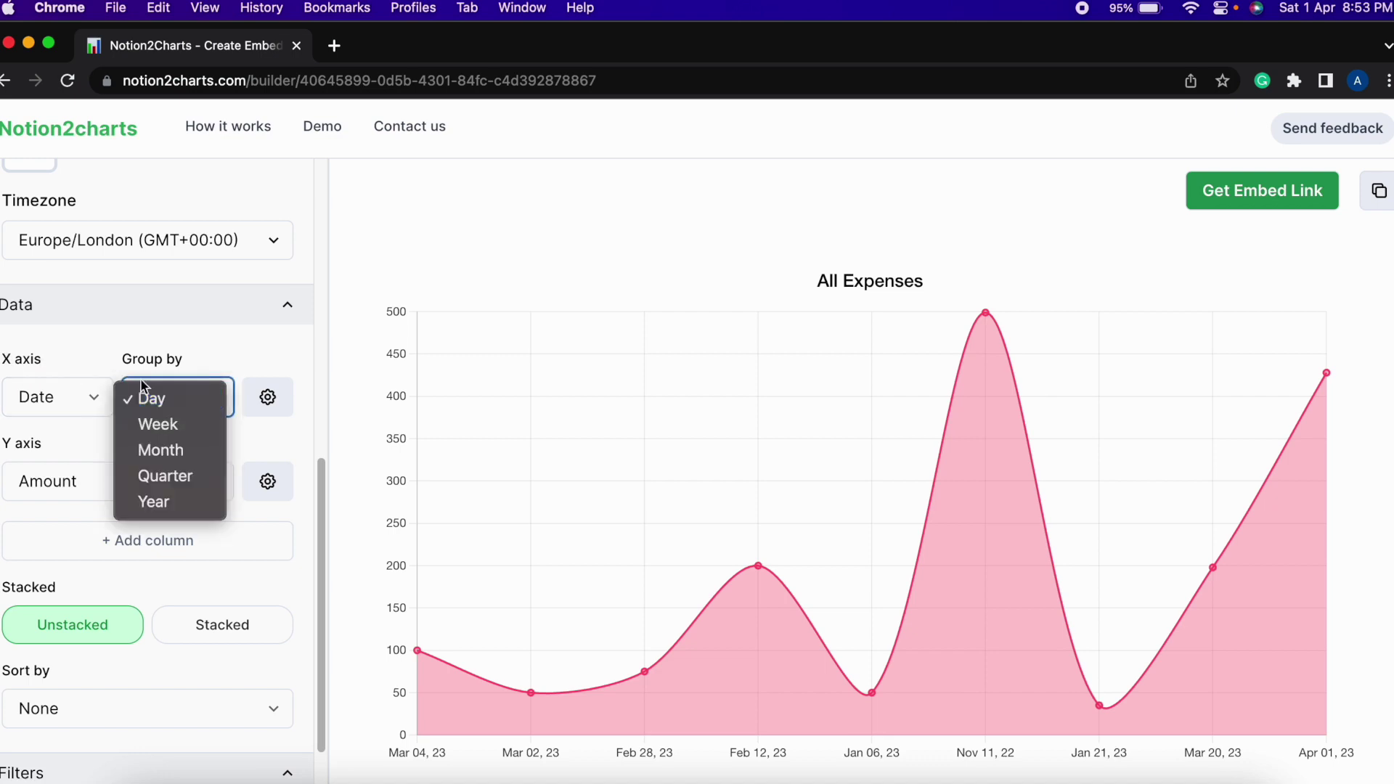
pyautogui.click(183, 448)
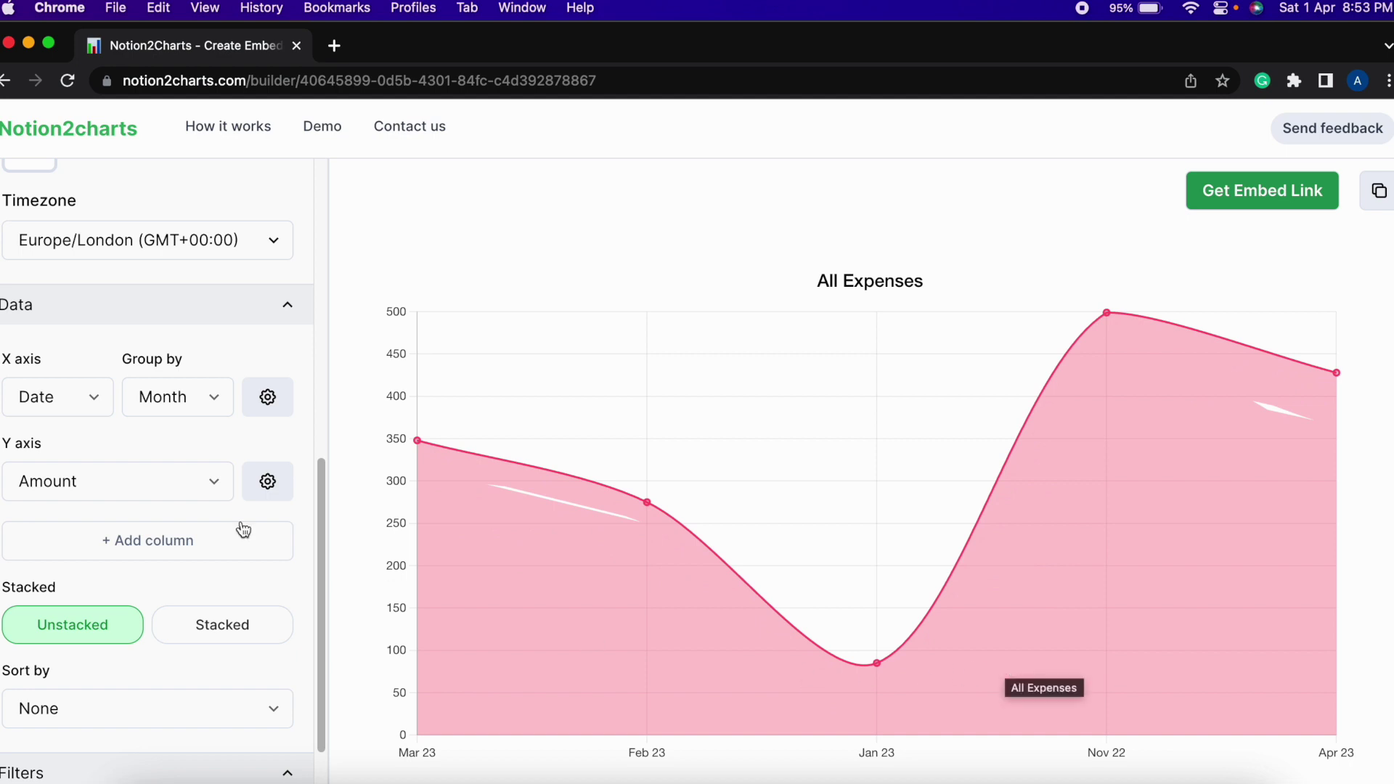
# Sort the chart data by Date in ascending order
pyautogui.scroll(-2, 155, 468)
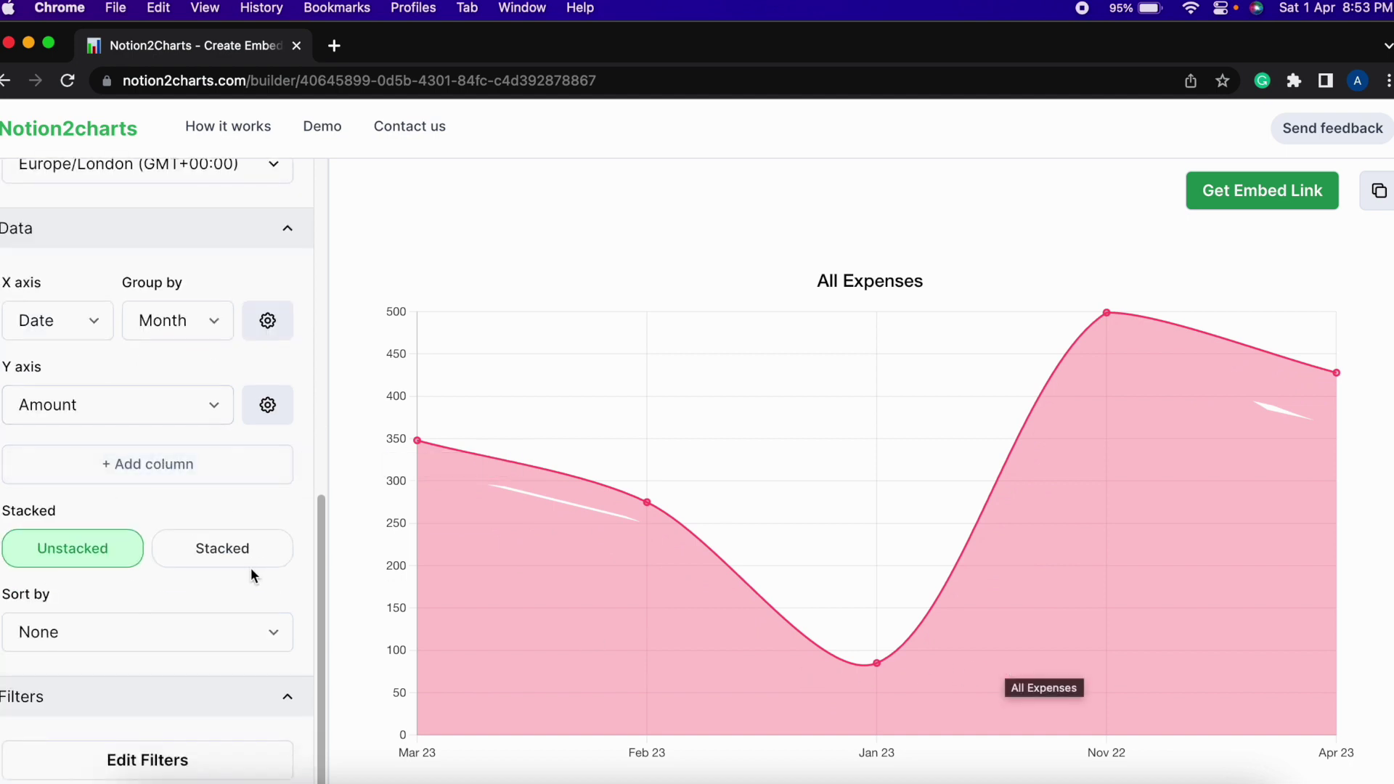
pyautogui.click(137, 634)
pyautogui.click(128, 686)
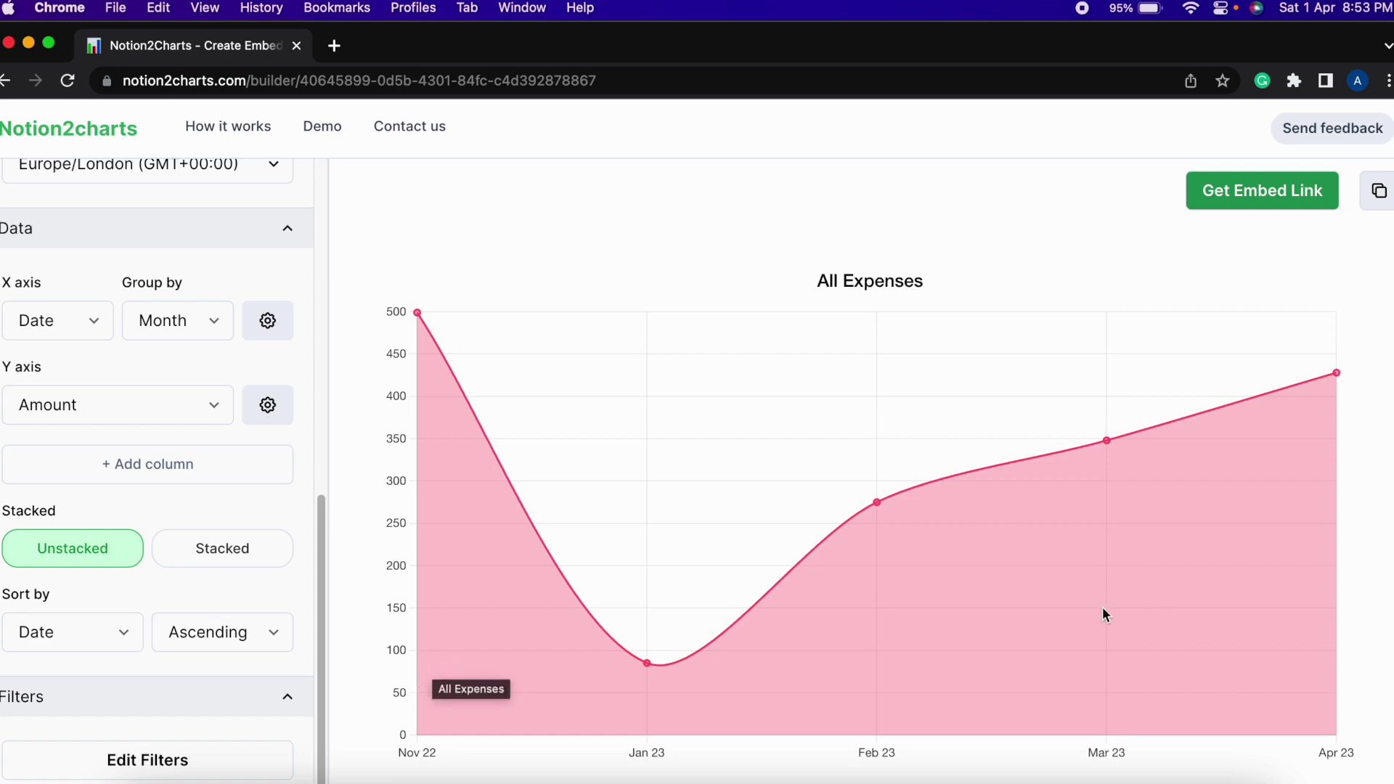
pyautogui.scroll(3, 229, 519)
pyautogui.scroll(-3, 228, 513)
# Set the Y axis data type to Currency, USD - US Dollar
pyautogui.click(268, 403)
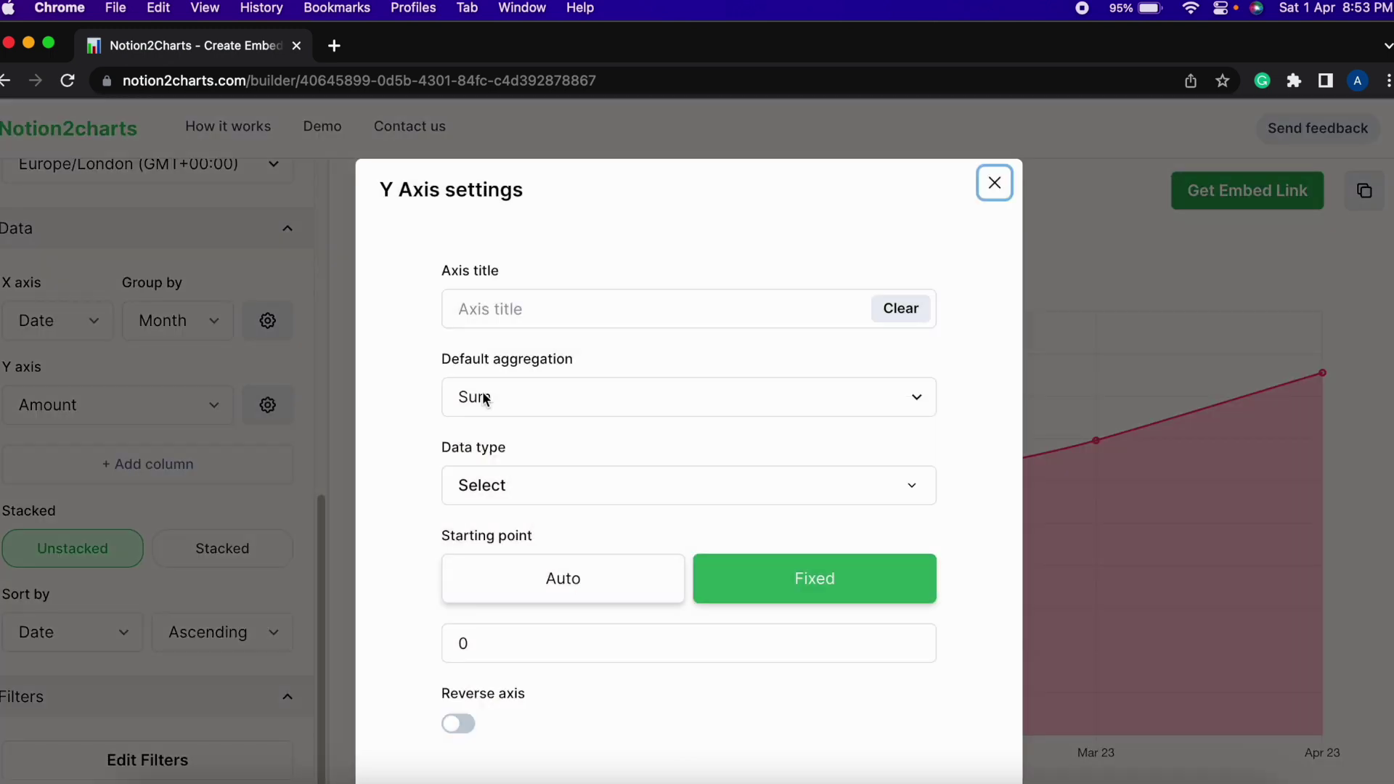
pyautogui.scroll(-3, 559, 413)
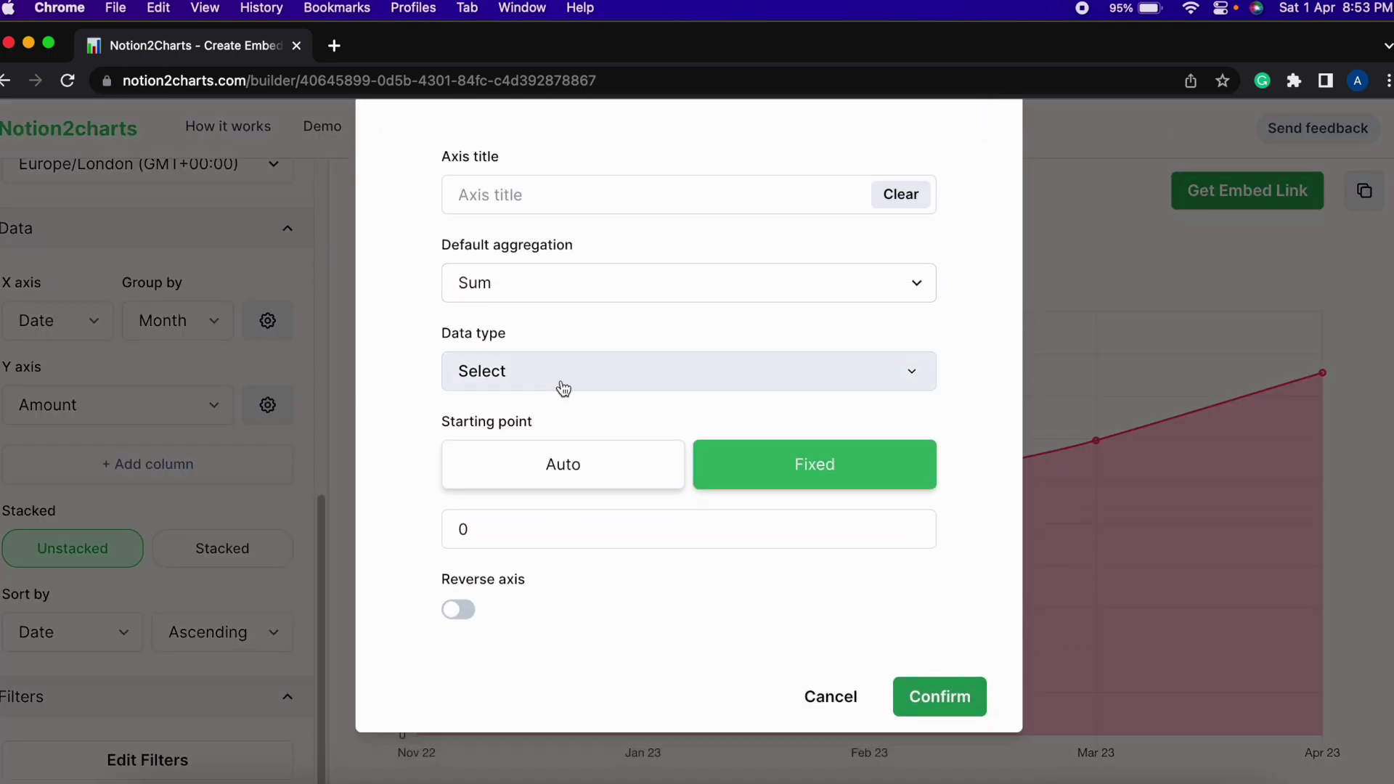
pyautogui.click(564, 384)
pyautogui.click(518, 484)
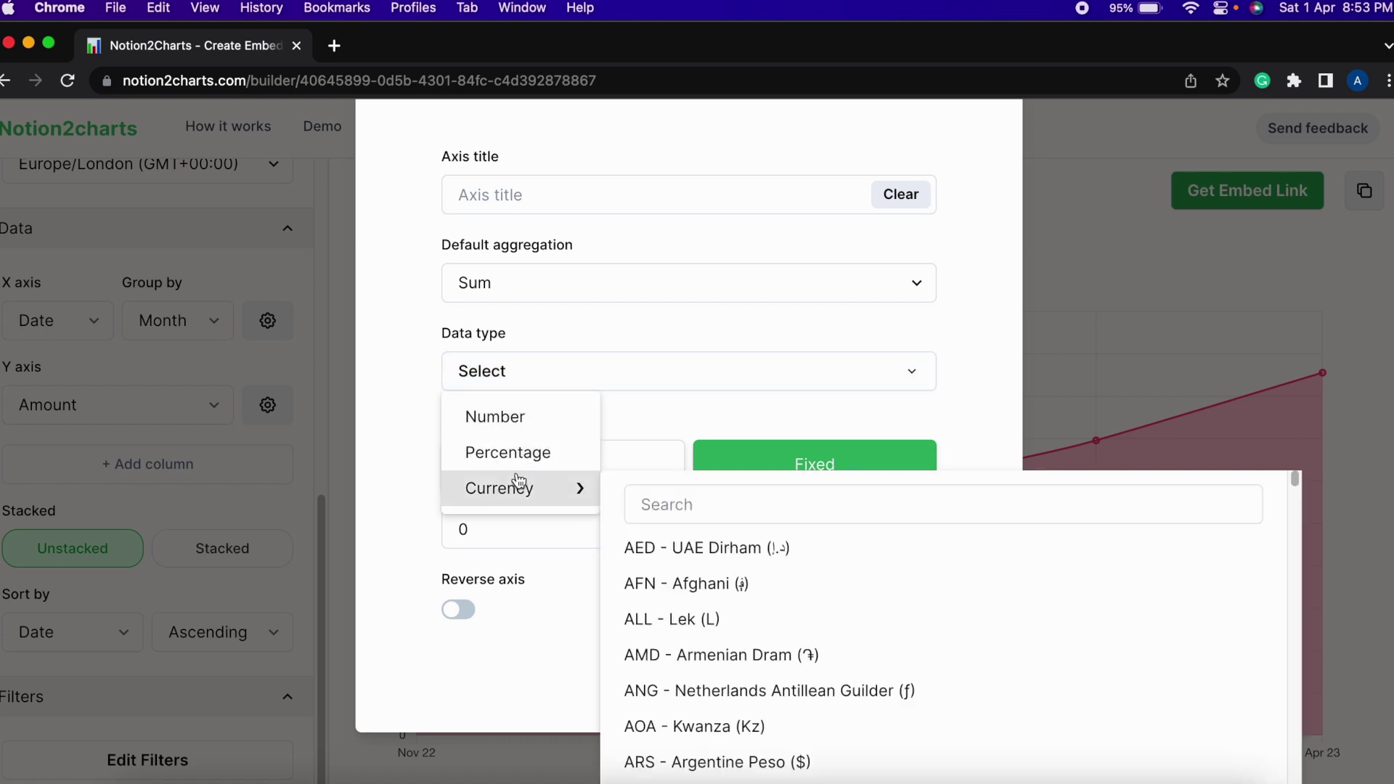
pyautogui.click(736, 488)
pyautogui.write('usd')
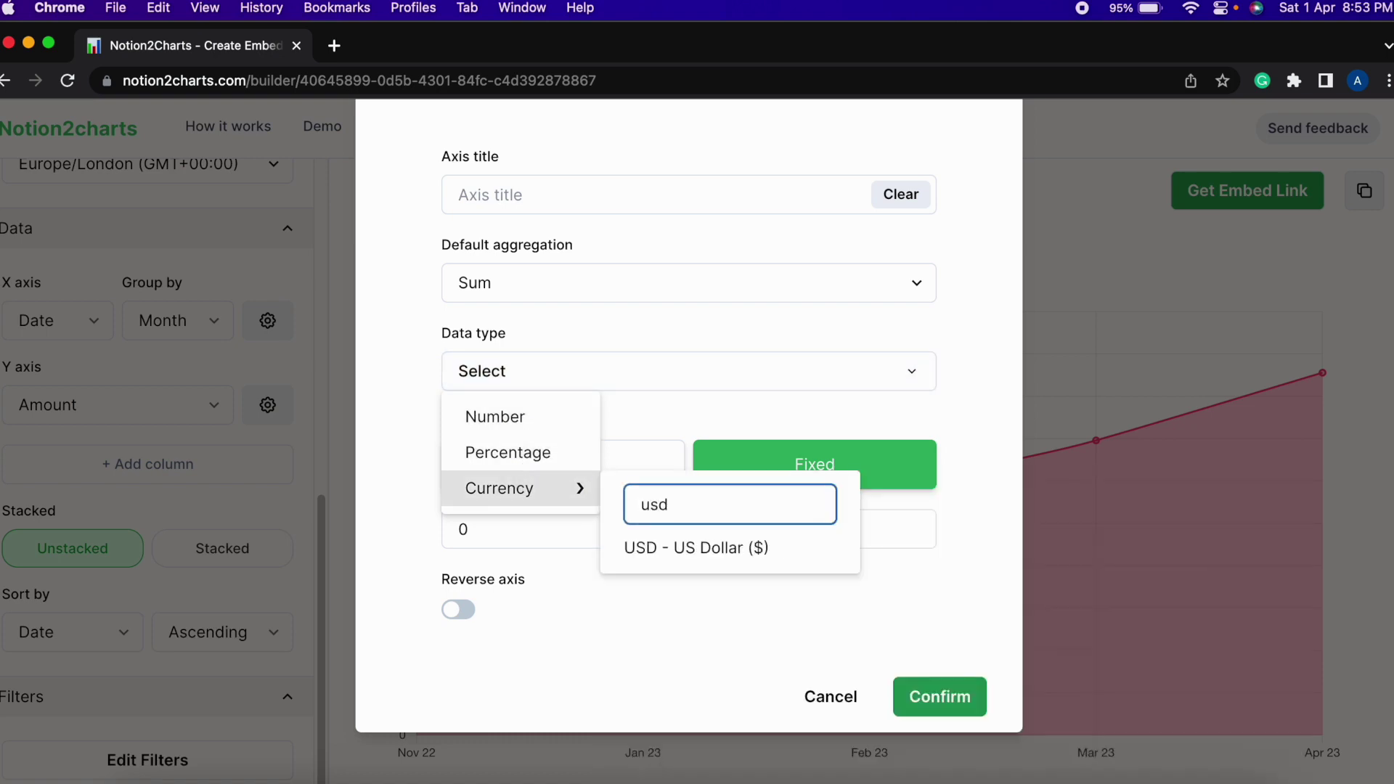
pyautogui.click(735, 544)
# Title the Y axis 'Amount' and confirm the axis settings
pyautogui.scroll(3, 806, 535)
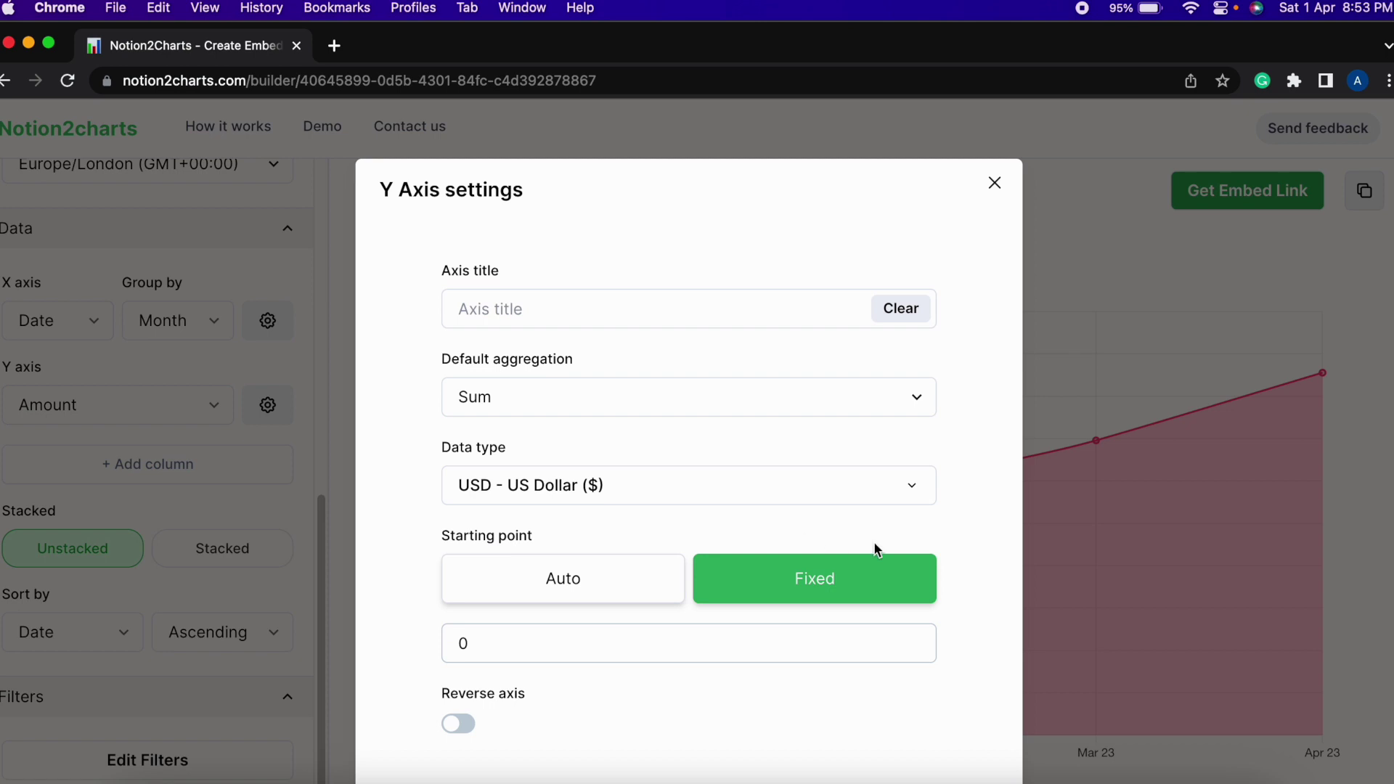
pyautogui.click(556, 307)
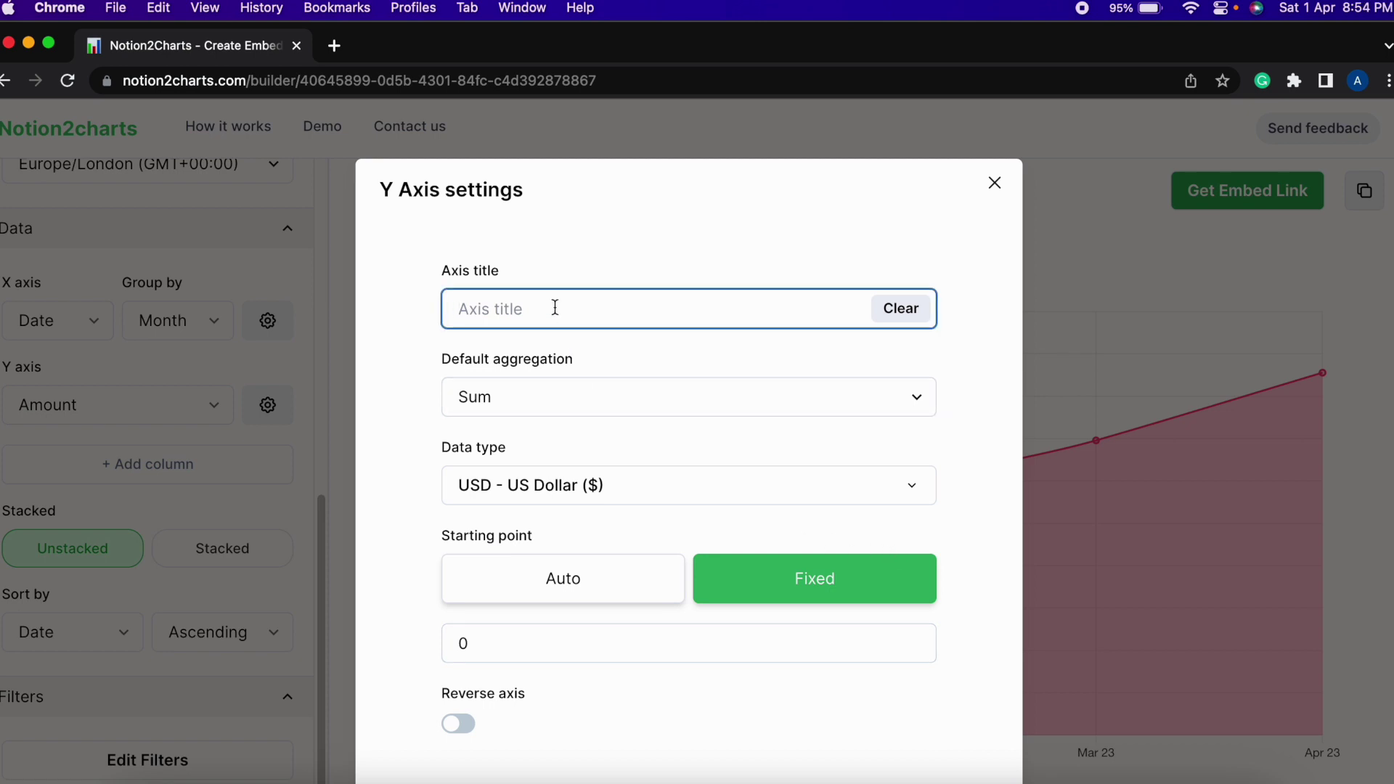
pyautogui.write('Amount')
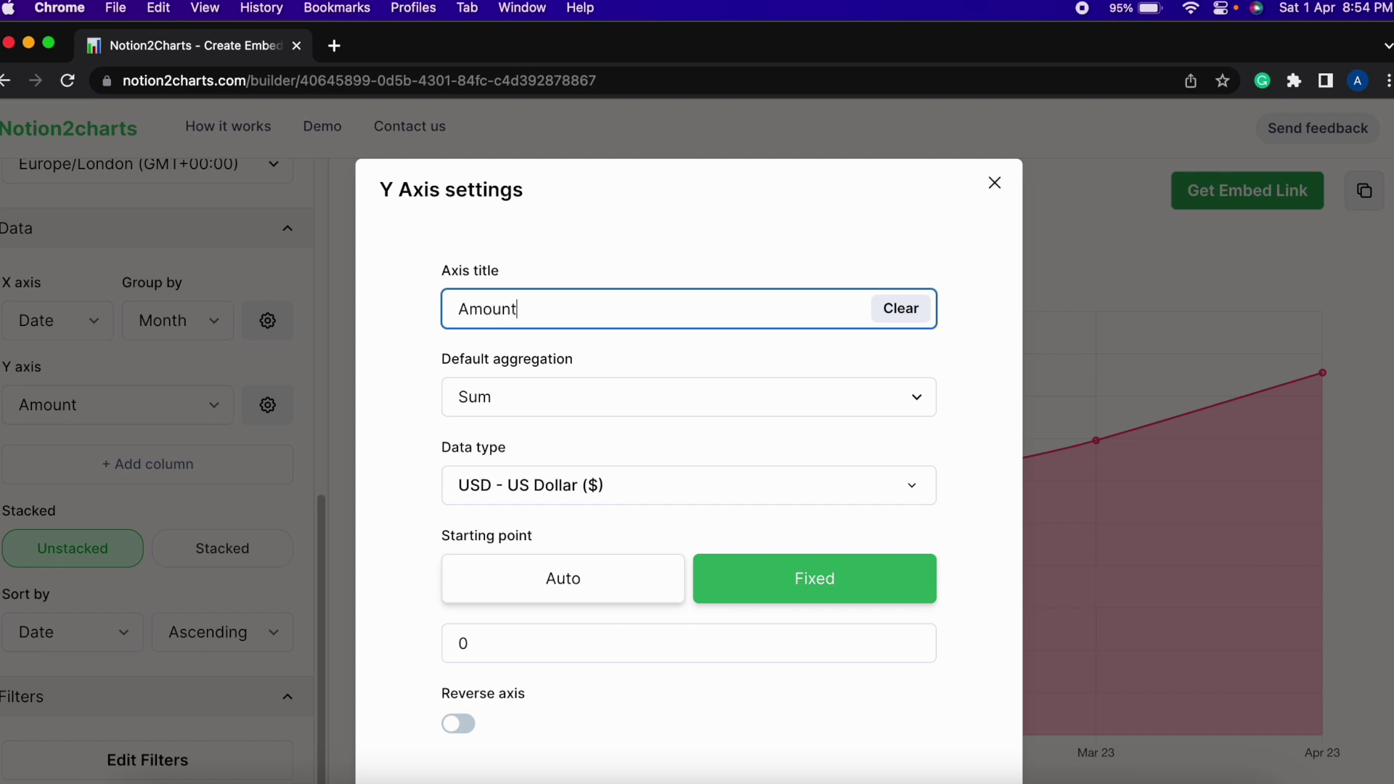
pyautogui.scroll(-3, 617, 491)
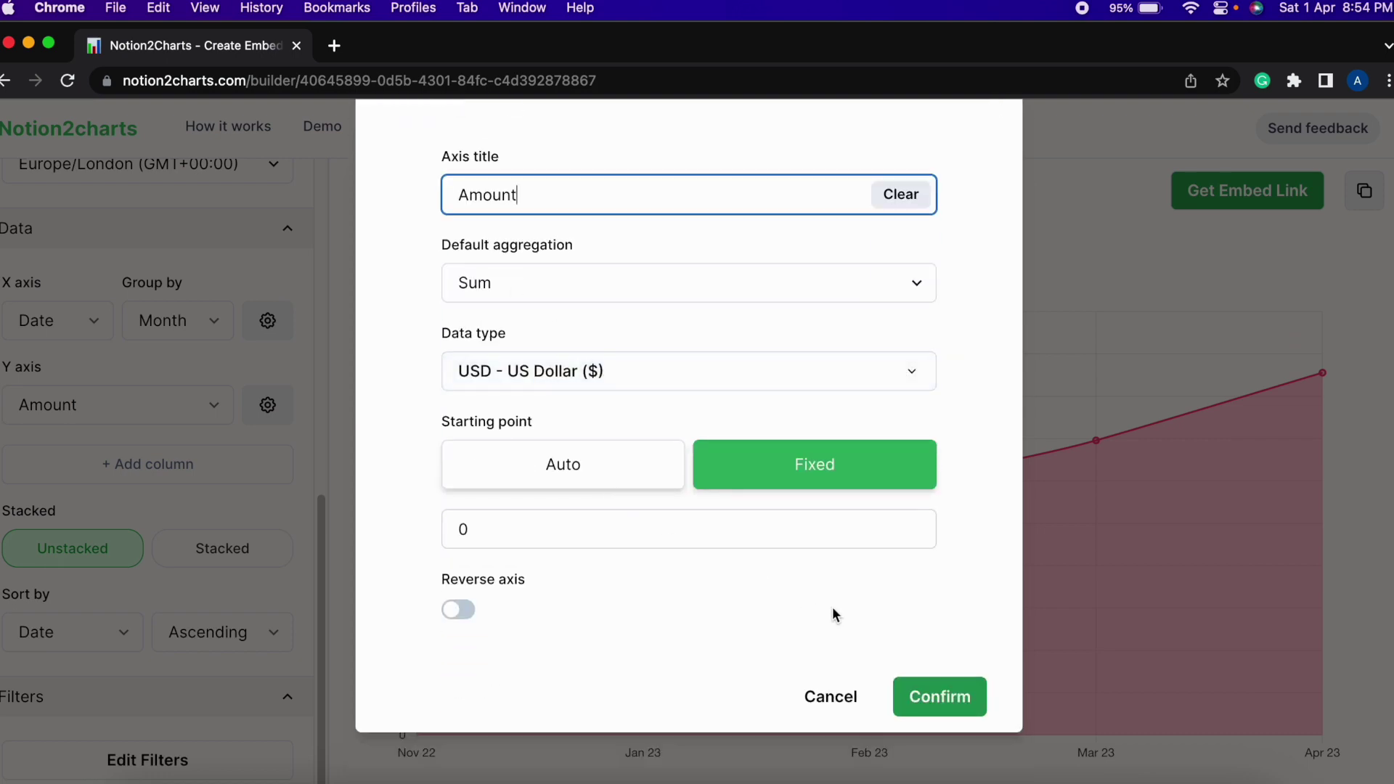
pyautogui.click(933, 690)
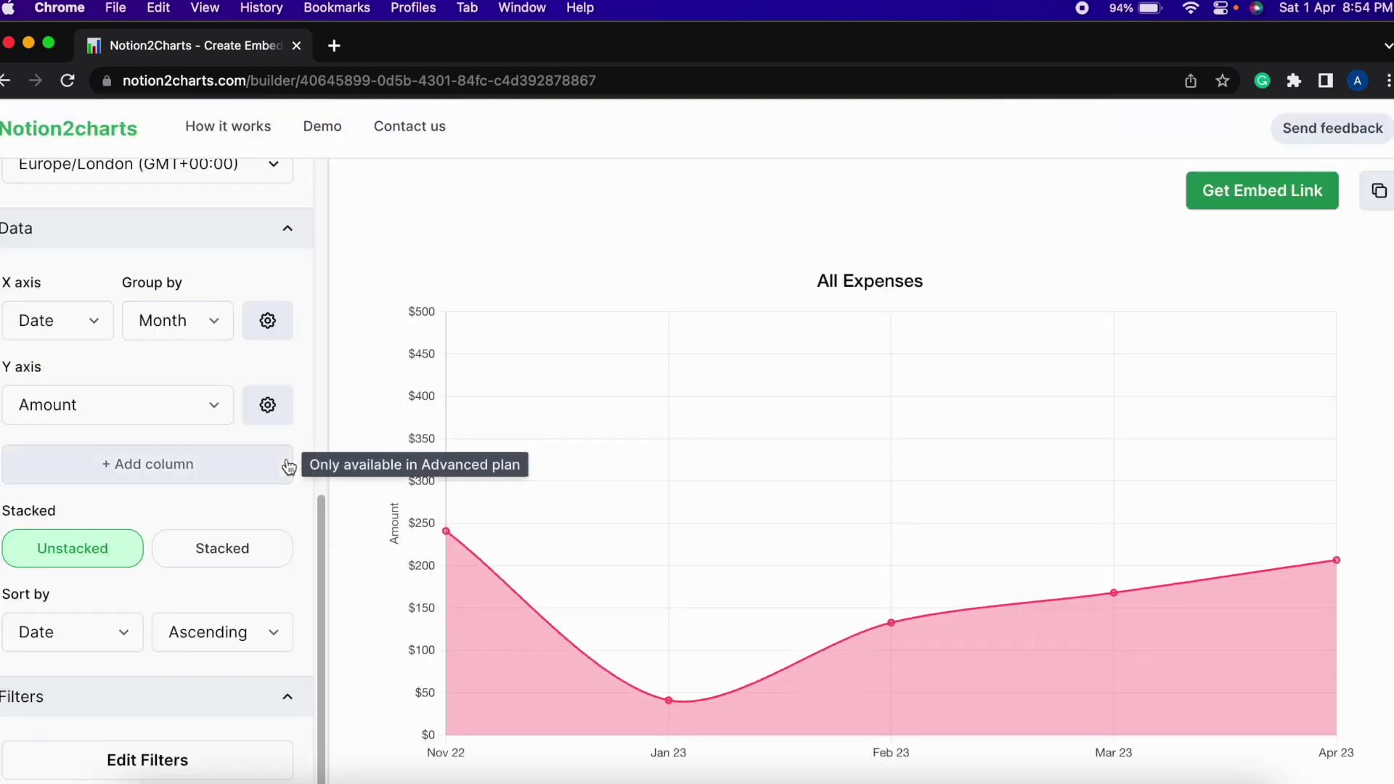
# Title the X axis 'Month' and confirm the change
pyautogui.click(279, 326)
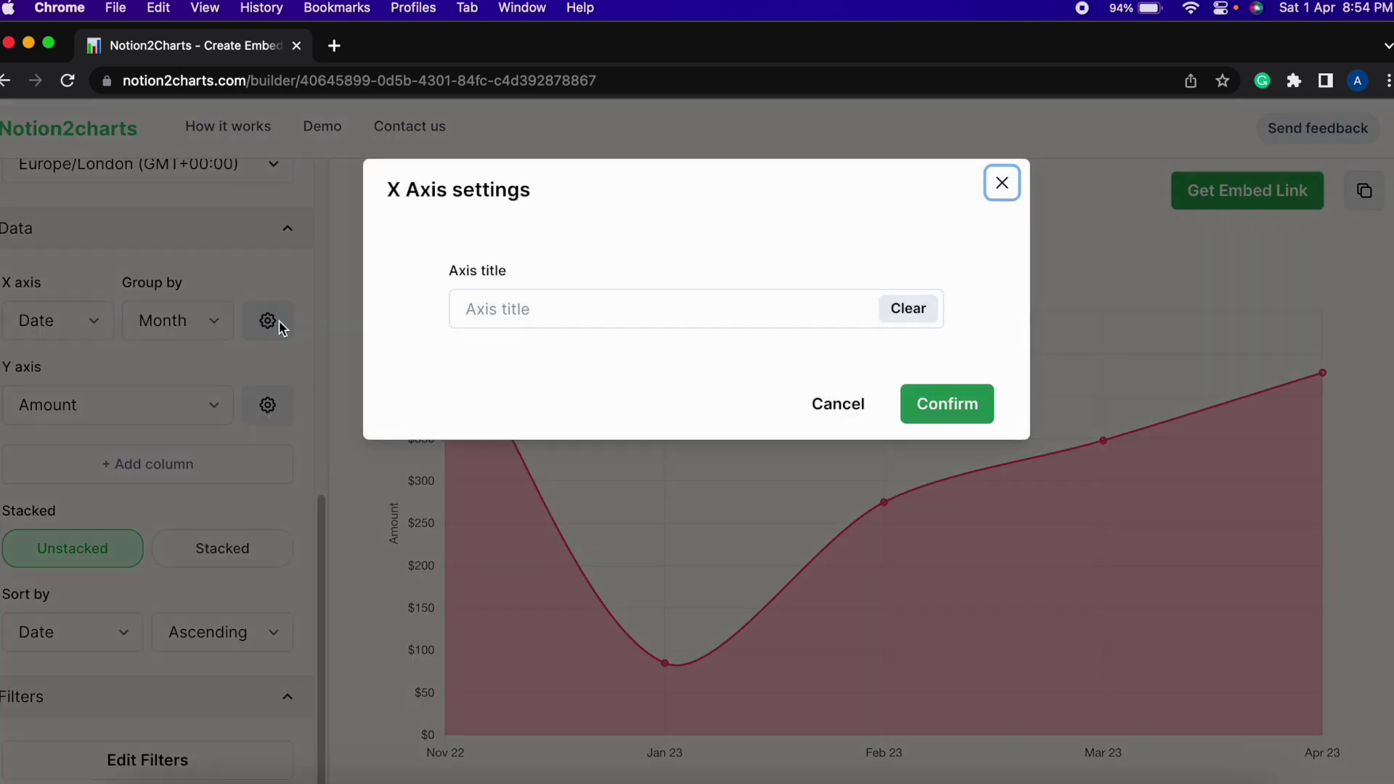
pyautogui.click(532, 320)
pyautogui.write('Date')
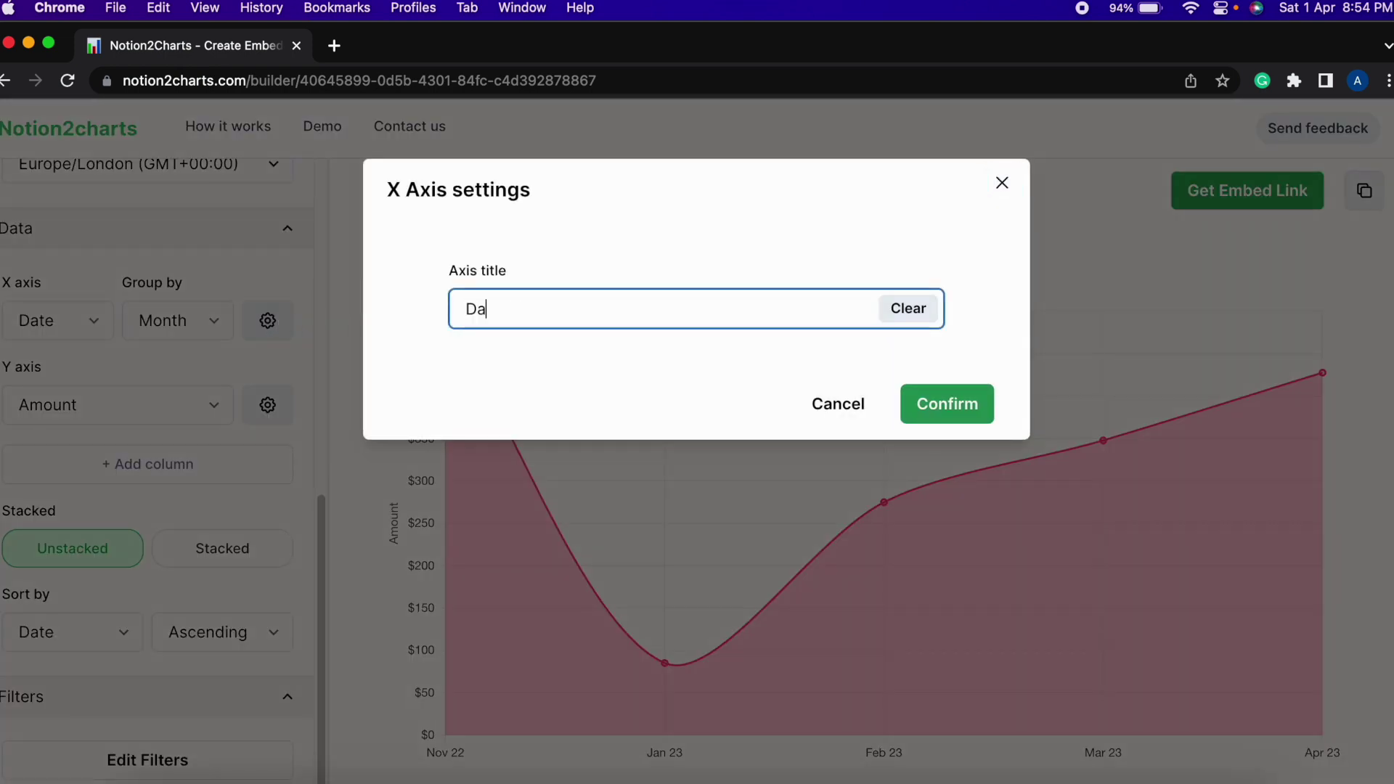
pyautogui.press('BackSpace')
pyautogui.press('BackSpace')
pyautogui.press('BackSpace')
pyautogui.press('BackSpace')
pyautogui.write('Month')
pyautogui.click(981, 404)
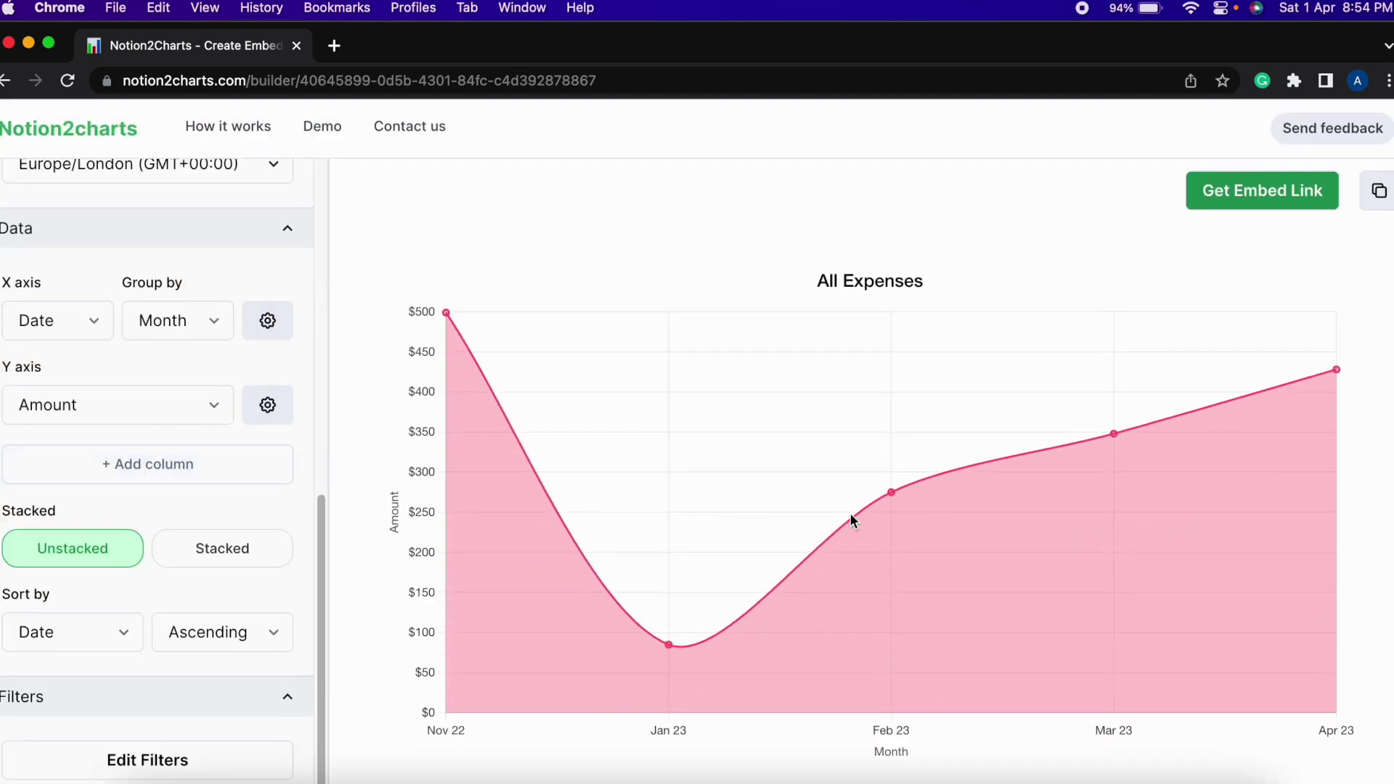
# Copy the chart's public embed link and return to Notion
pyautogui.click(1223, 203)
pyautogui.click(1355, 330)
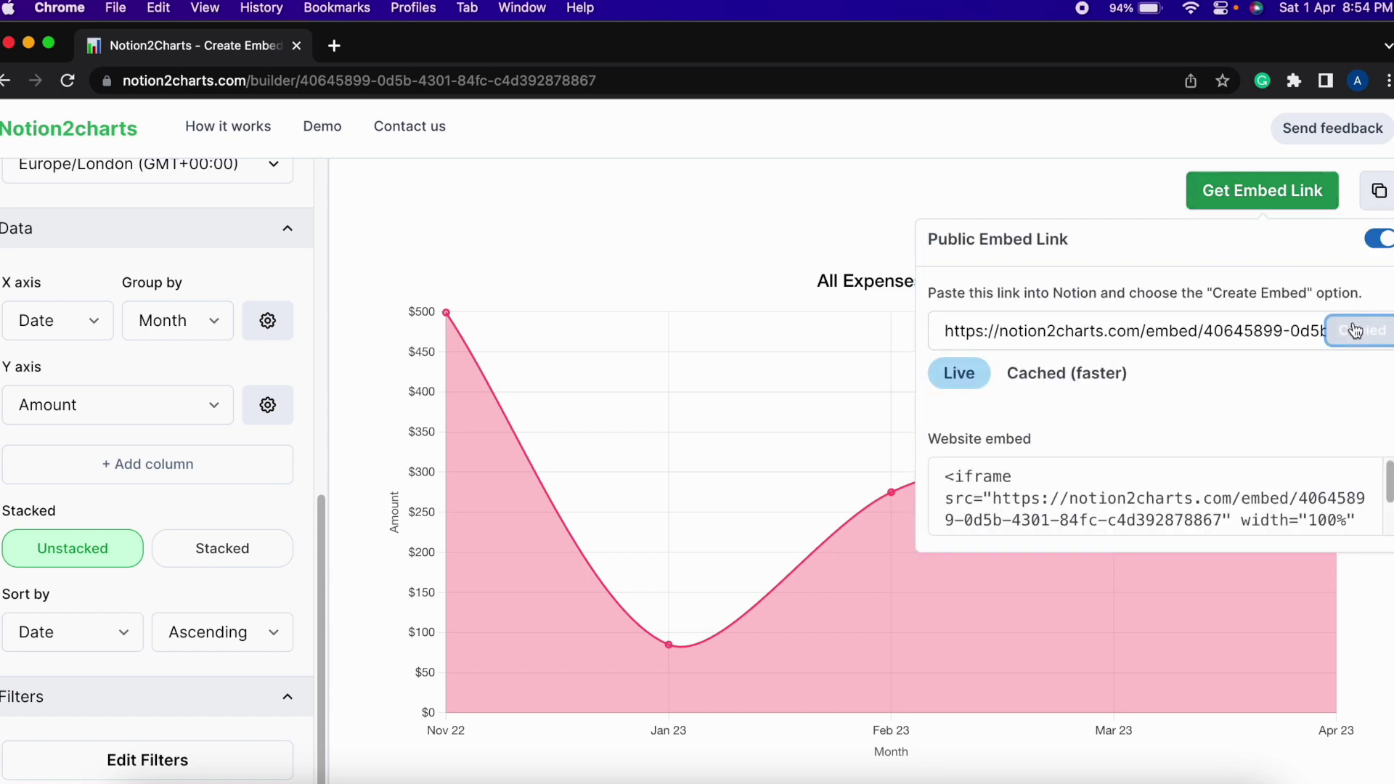
pyautogui.click(689, 208)
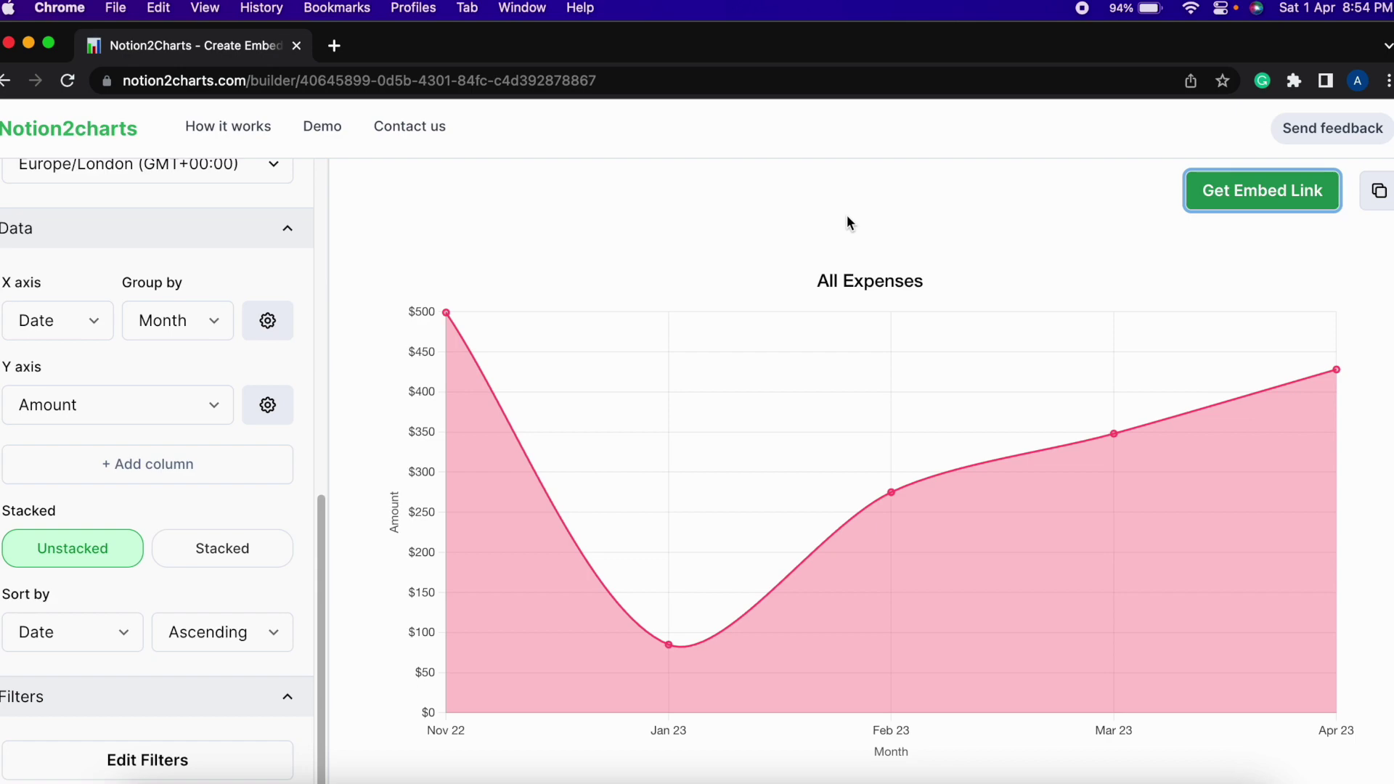
pyautogui.press('super+Tab')
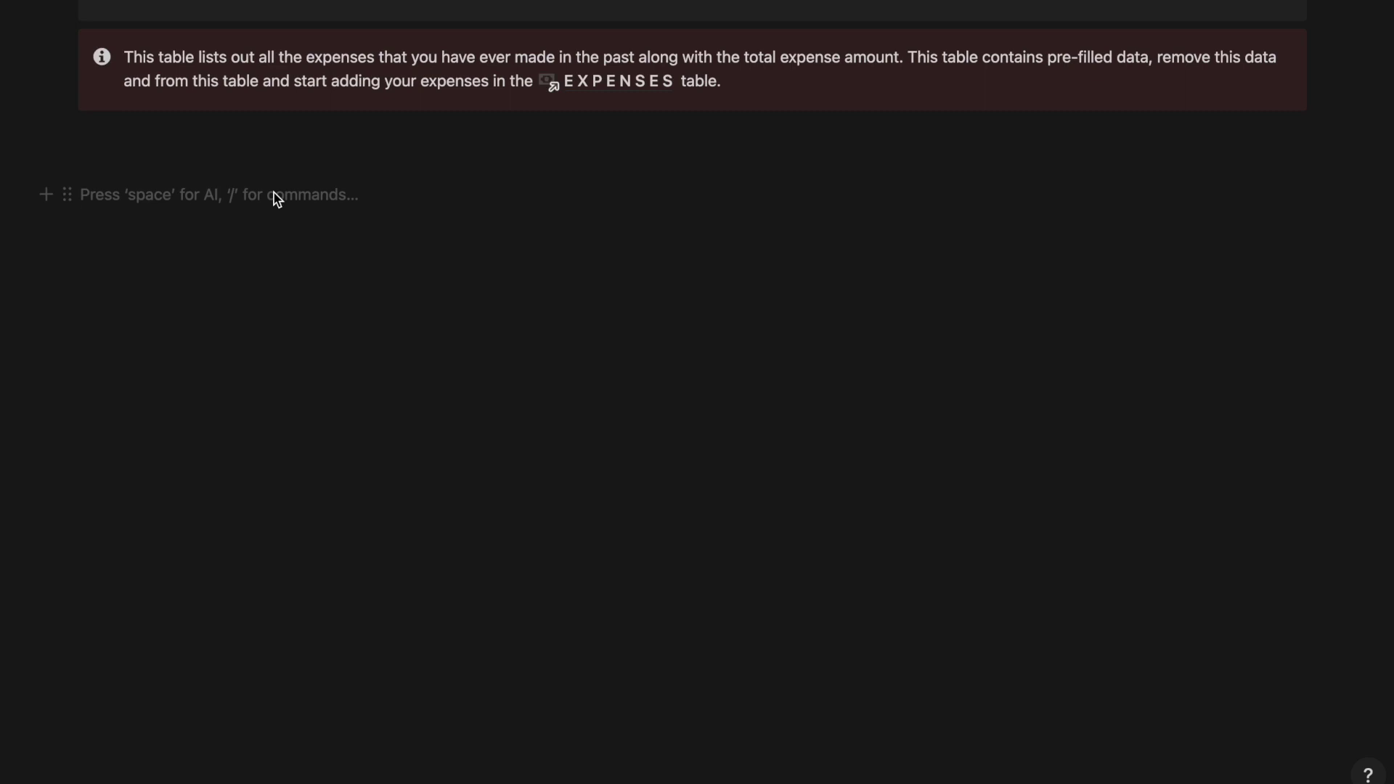
# Insert an /embed block on the empty line using the copied Notion2Charts link
pyautogui.write('/embed')
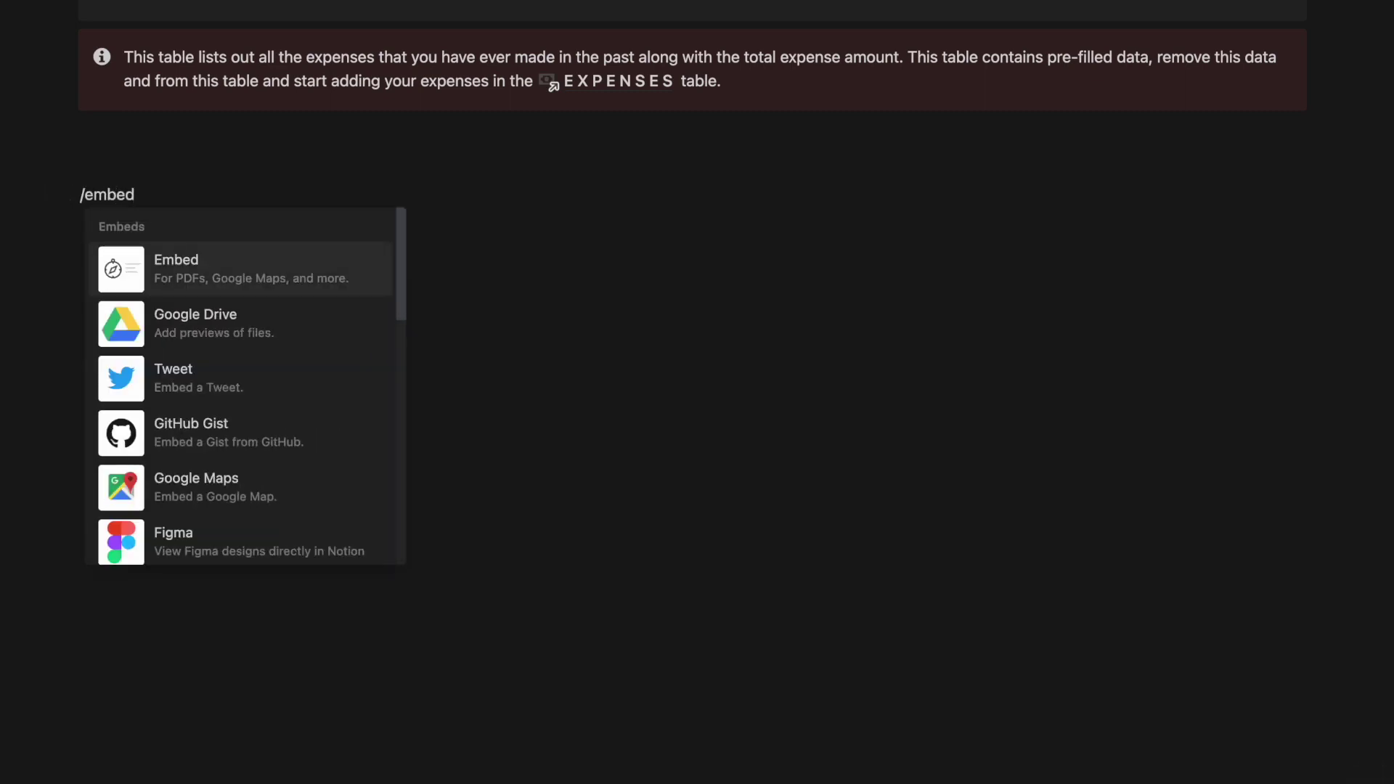
pyautogui.press('Return')
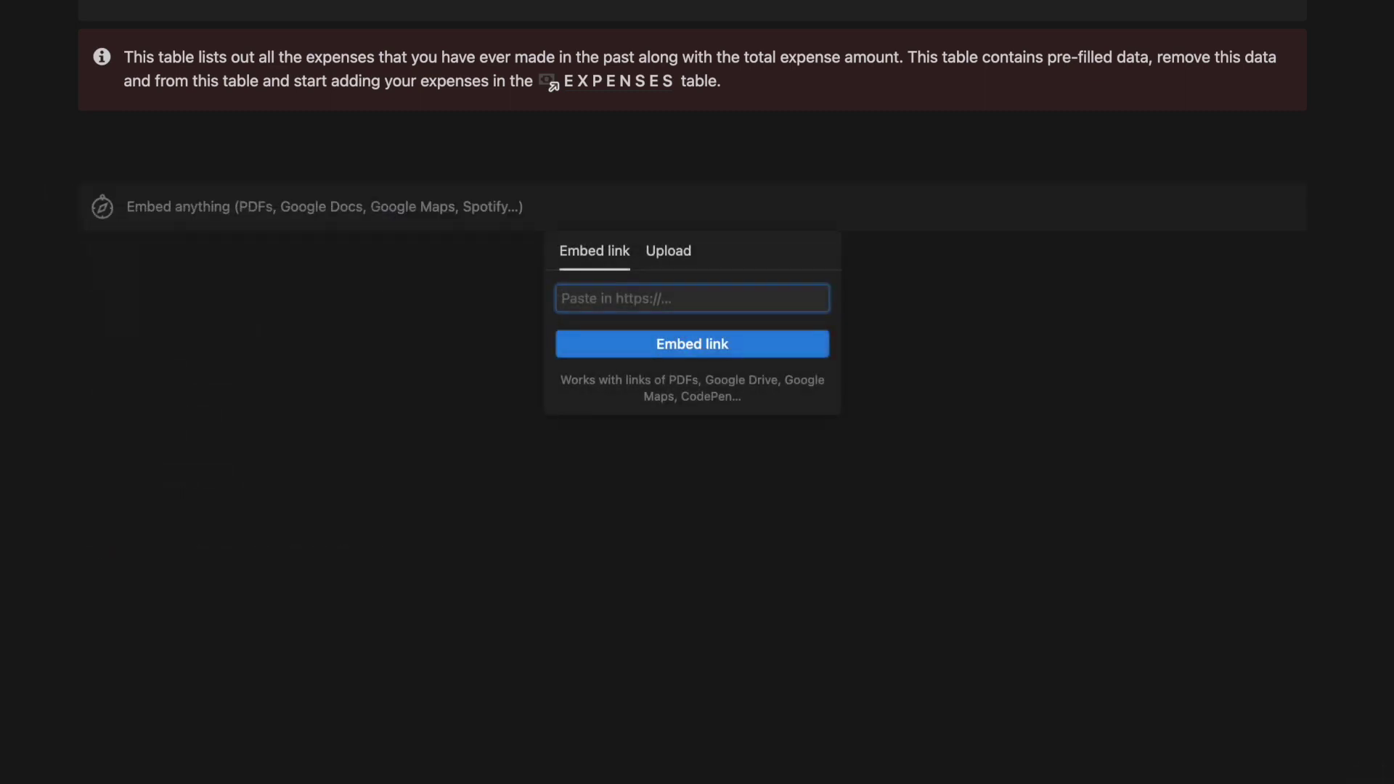
pyautogui.press('super+v')
pyautogui.click(584, 341)
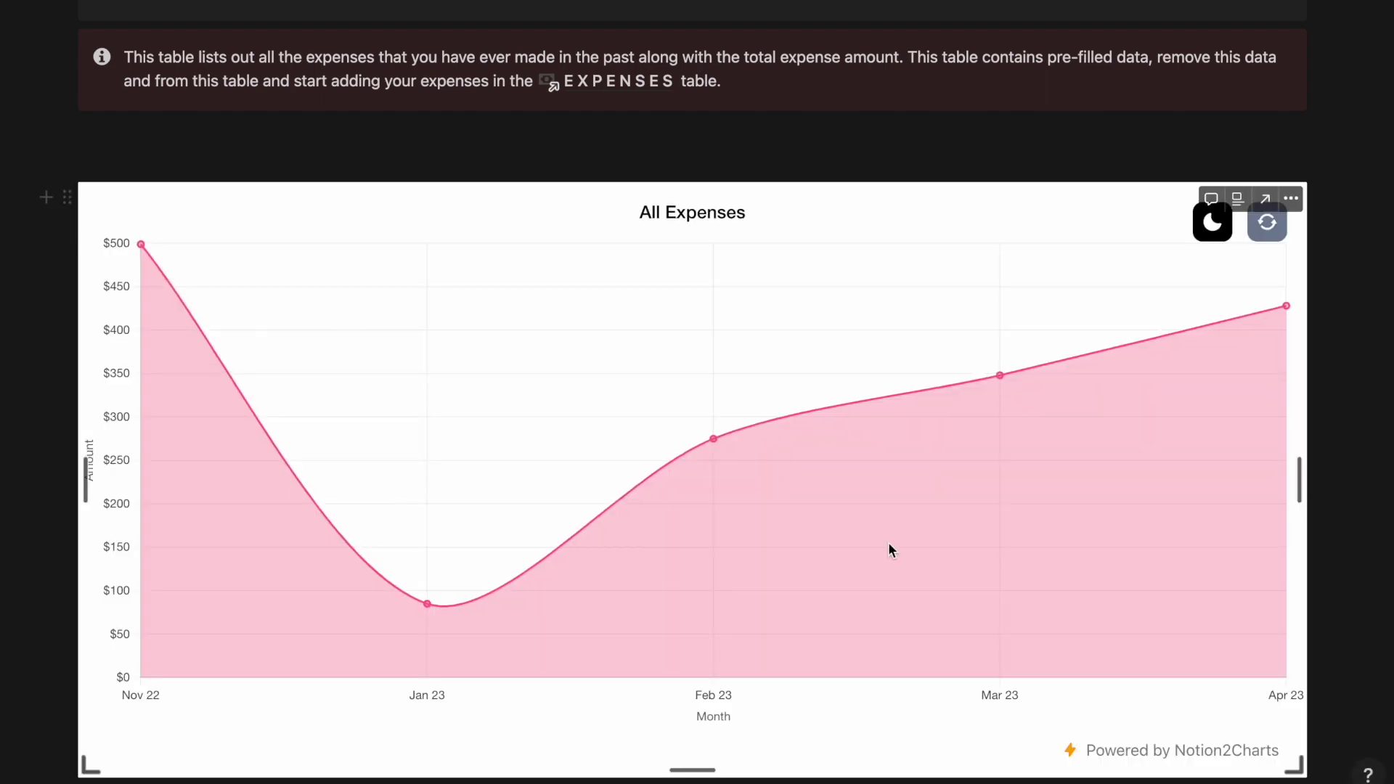
# Switch the embedded All Expenses chart to its dark theme
pyautogui.click(1212, 225)
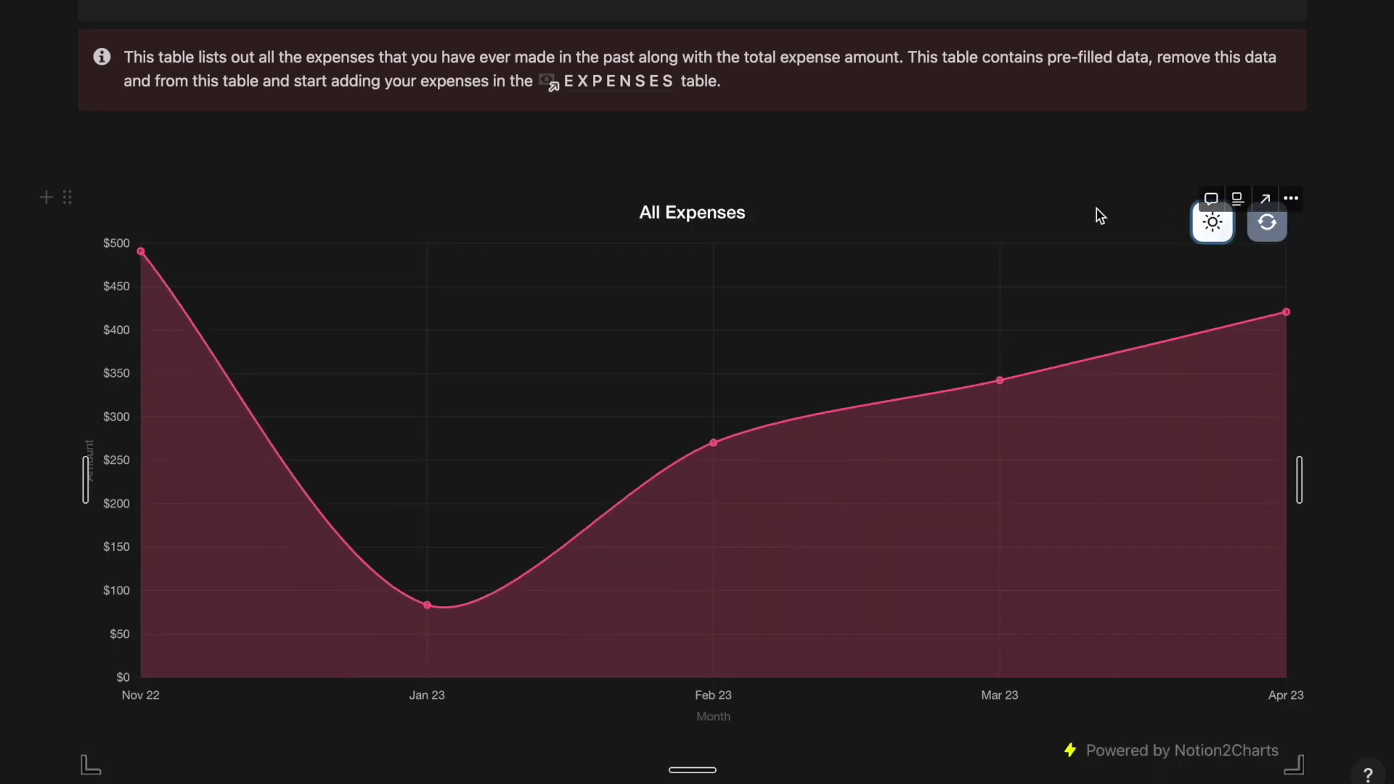
pyautogui.click(1060, 141)
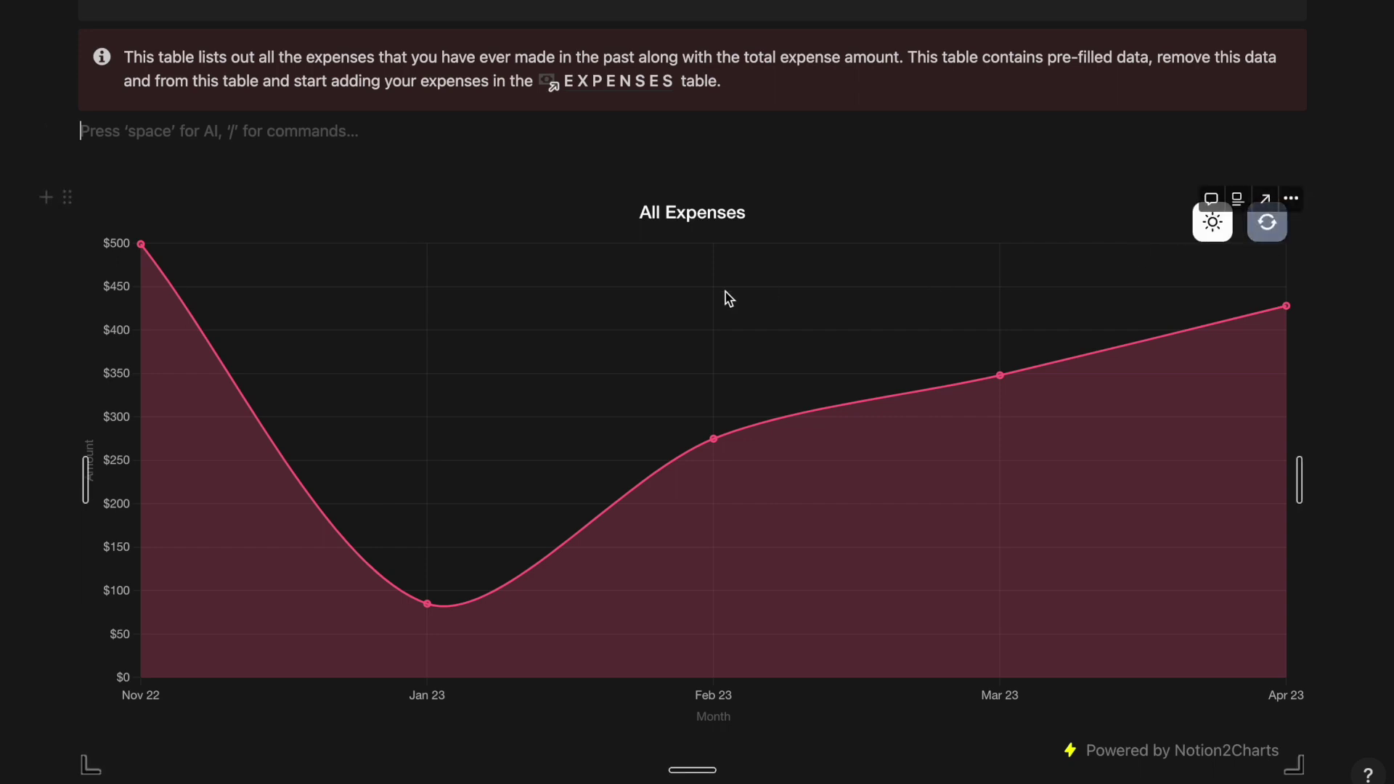
pyautogui.scroll(-1, 728, 298)
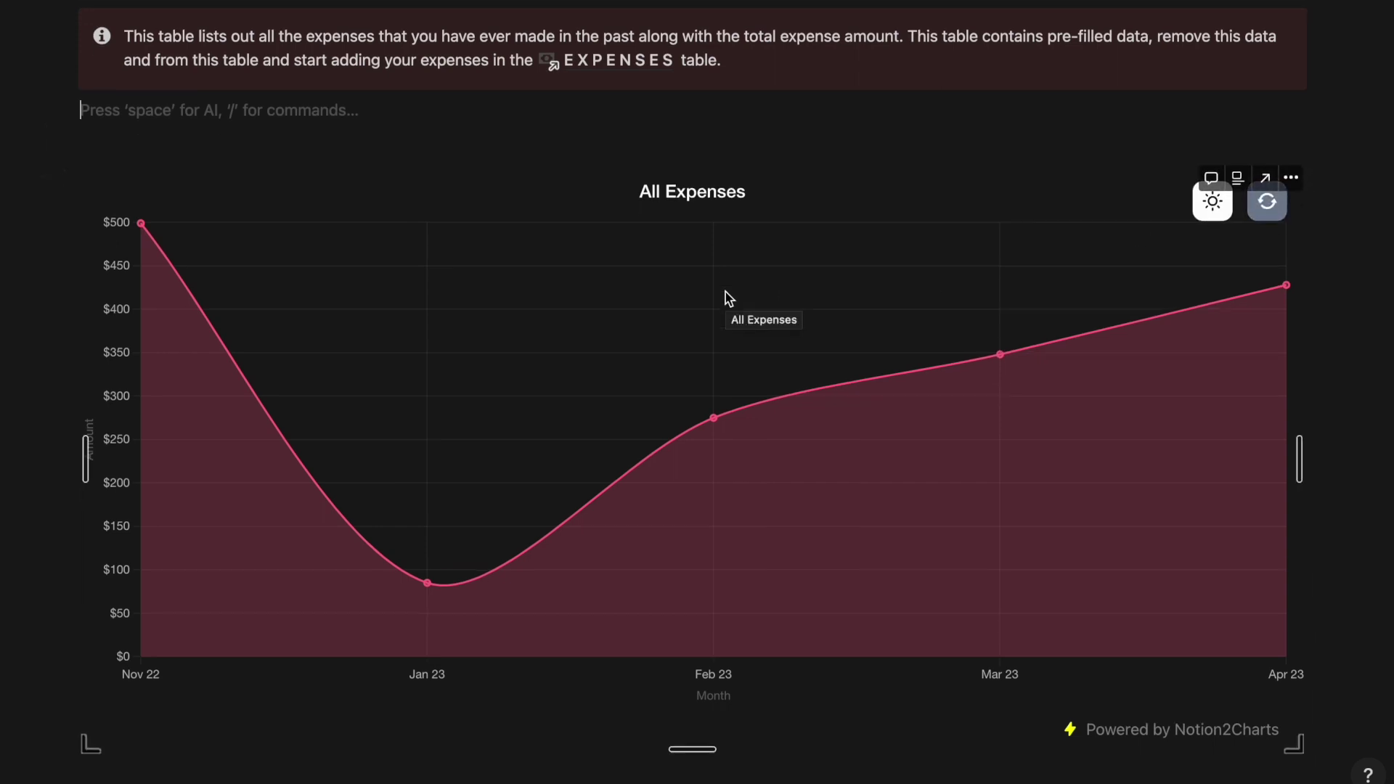